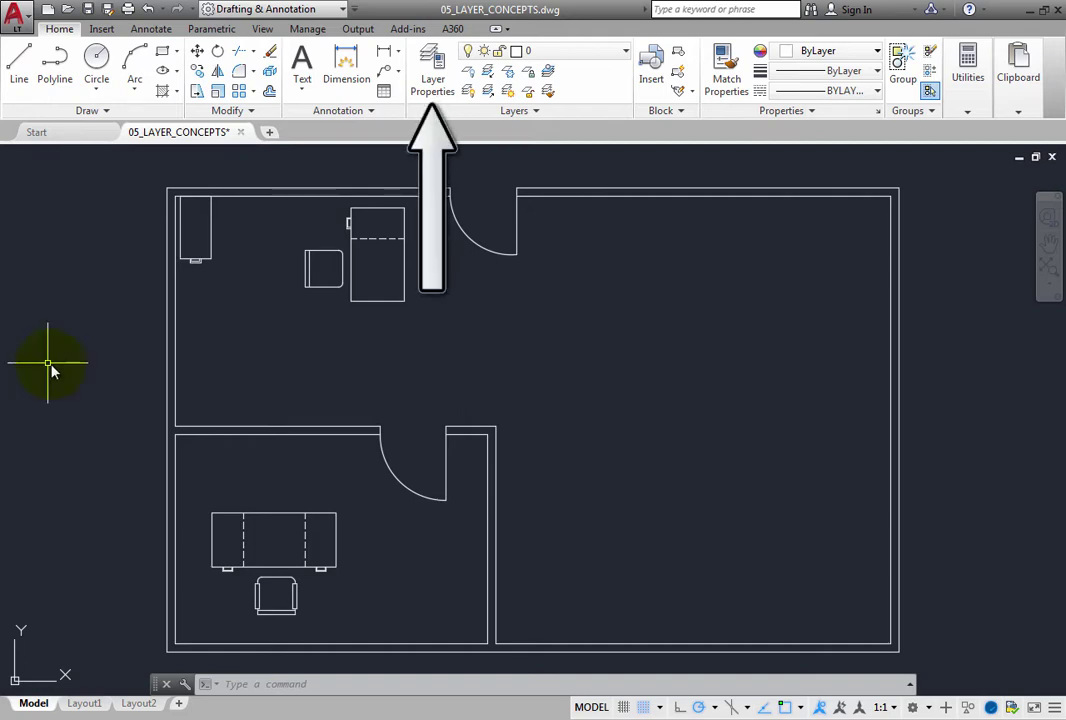
# Step: Open the Layer Properties Manager, move the palette lower and enlarge it to show more columns
pyautogui.click(433, 78)
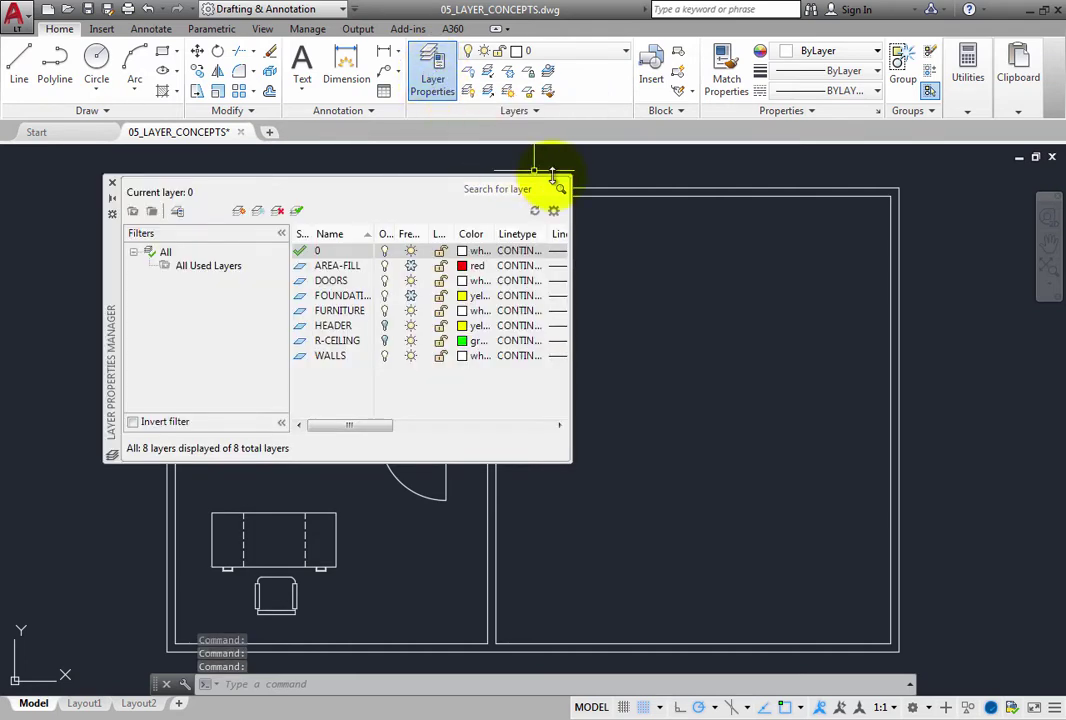
pyautogui.click(437, 86)
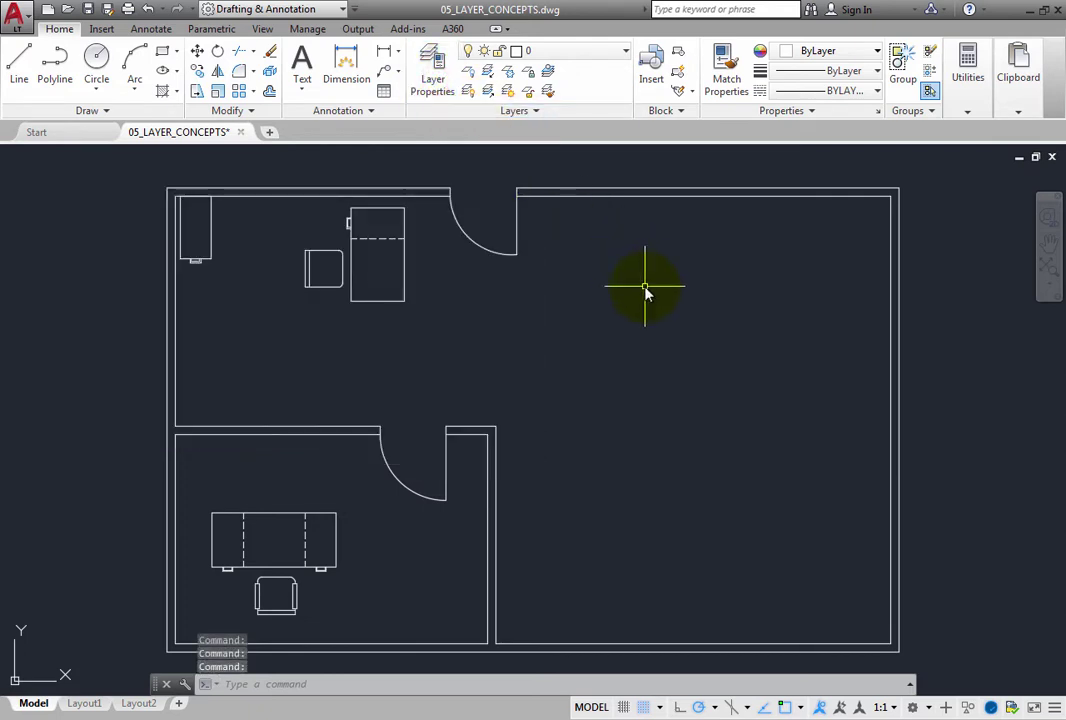
pyautogui.click(431, 88)
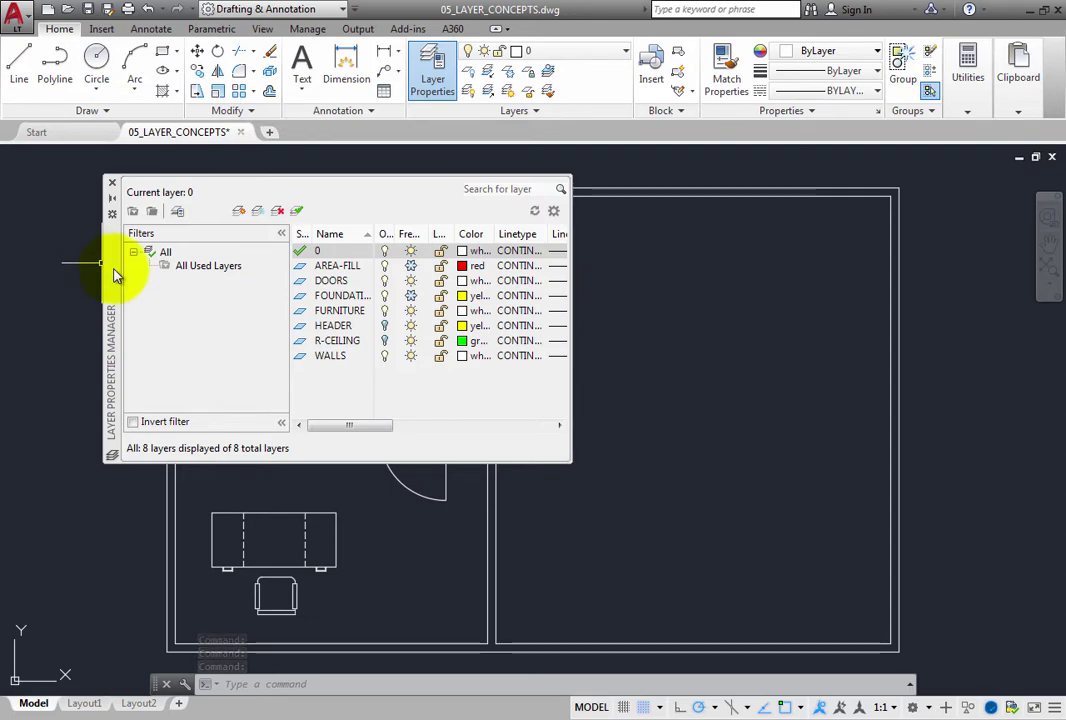
pyautogui.moveTo(113, 275)
pyautogui.mouseDown()
pyautogui.moveTo(99, 290)
pyautogui.moveTo(100, 368)
pyautogui.moveTo(160, 372)
pyautogui.moveTo(185, 340)
pyautogui.moveTo(124, 268)
pyautogui.moveTo(100, 262)
pyautogui.moveTo(152, 345)
pyautogui.moveTo(258, 356)
pyautogui.moveTo(397, 392)
pyautogui.moveTo(508, 345)
pyautogui.moveTo(460, 255)
pyautogui.moveTo(325, 195)
pyautogui.moveTo(157, 172)
pyautogui.moveTo(145, 310)
pyautogui.moveTo(292, 433)
pyautogui.moveTo(335, 390)
pyautogui.moveTo(281, 373)
pyautogui.mouseUp()
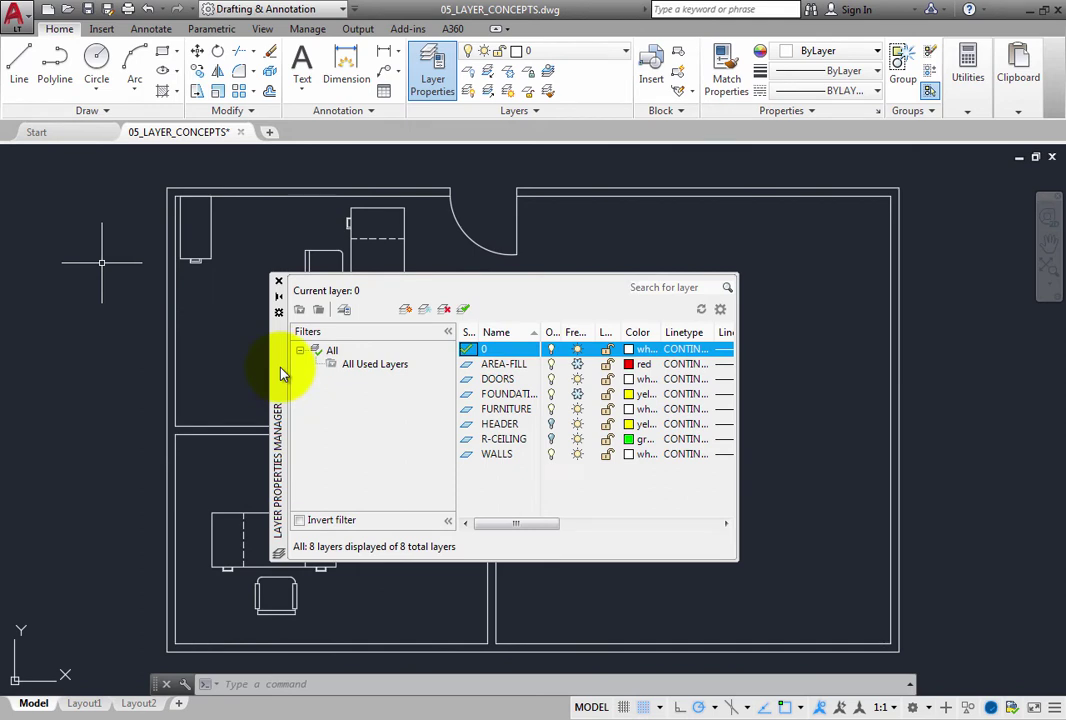
pyautogui.moveTo(735, 558); pyautogui.dragTo(741, 519)
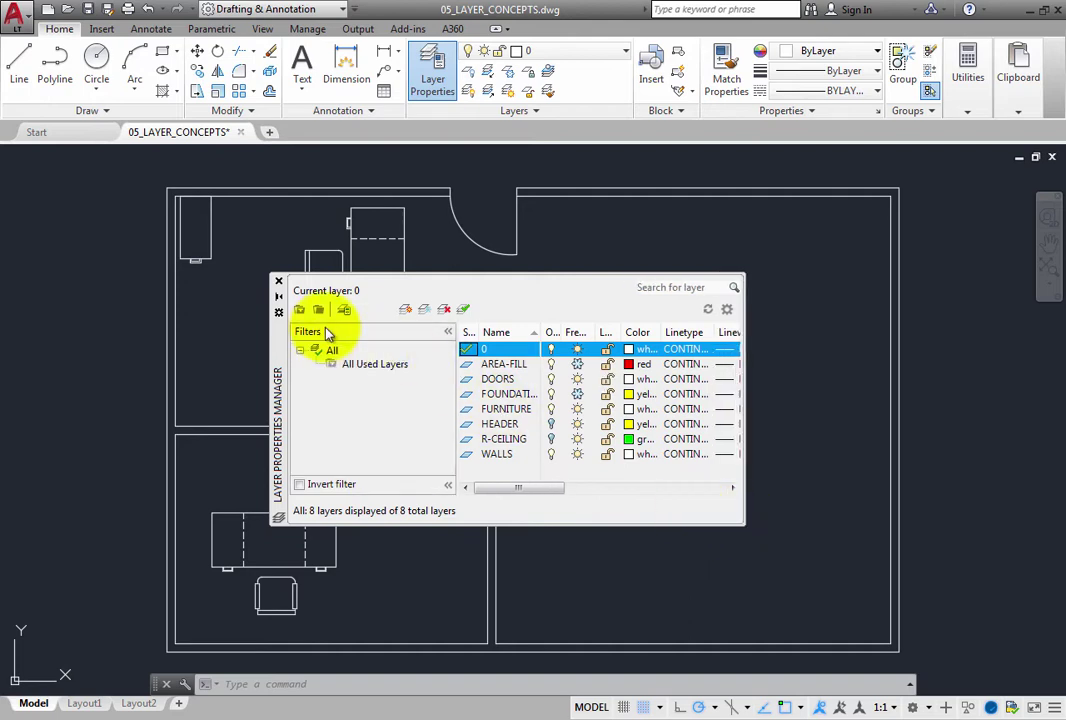
# Step: Set the Layer Properties palette to Anchor Left from its title-bar menu
pyautogui.rightClick(277, 343)
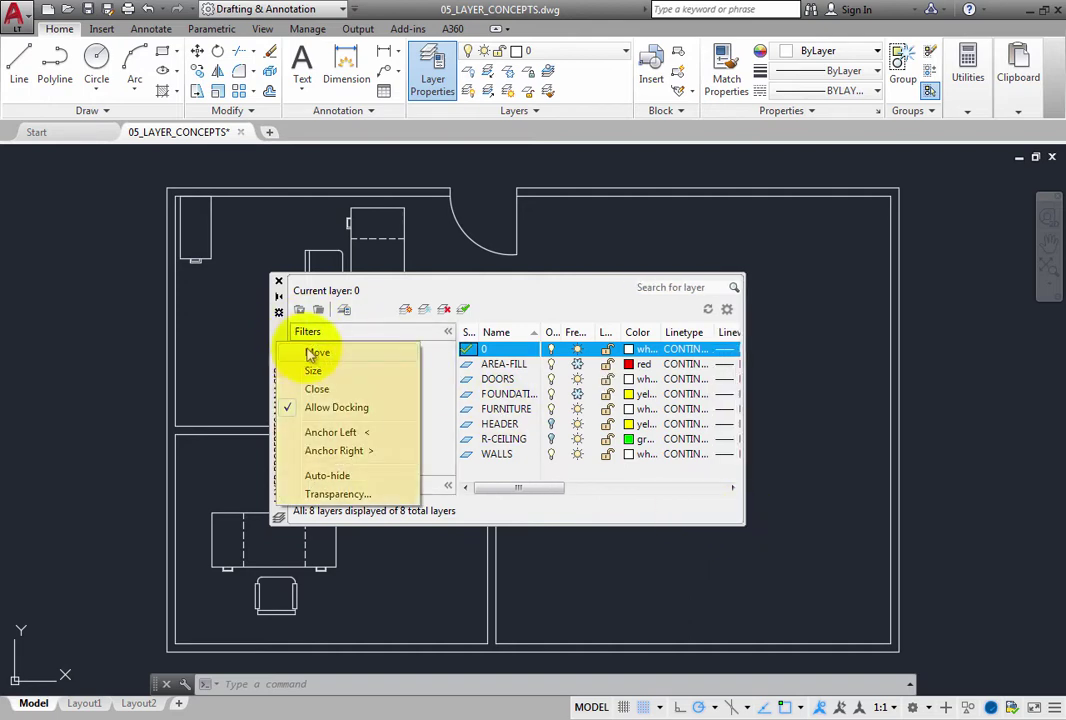
pyautogui.click(347, 436)
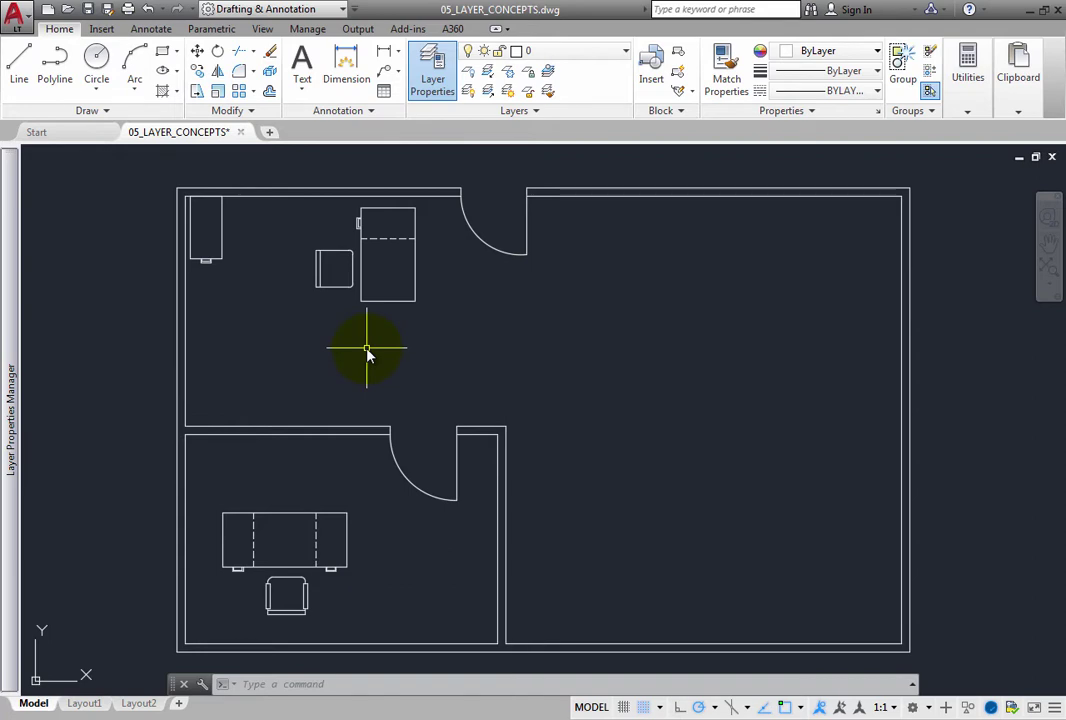
# Step: Start a line from the upper room and turn off the FURNITURE layer in the anchored palette
pyautogui.click(20, 72)
pyautogui.click(292, 349)
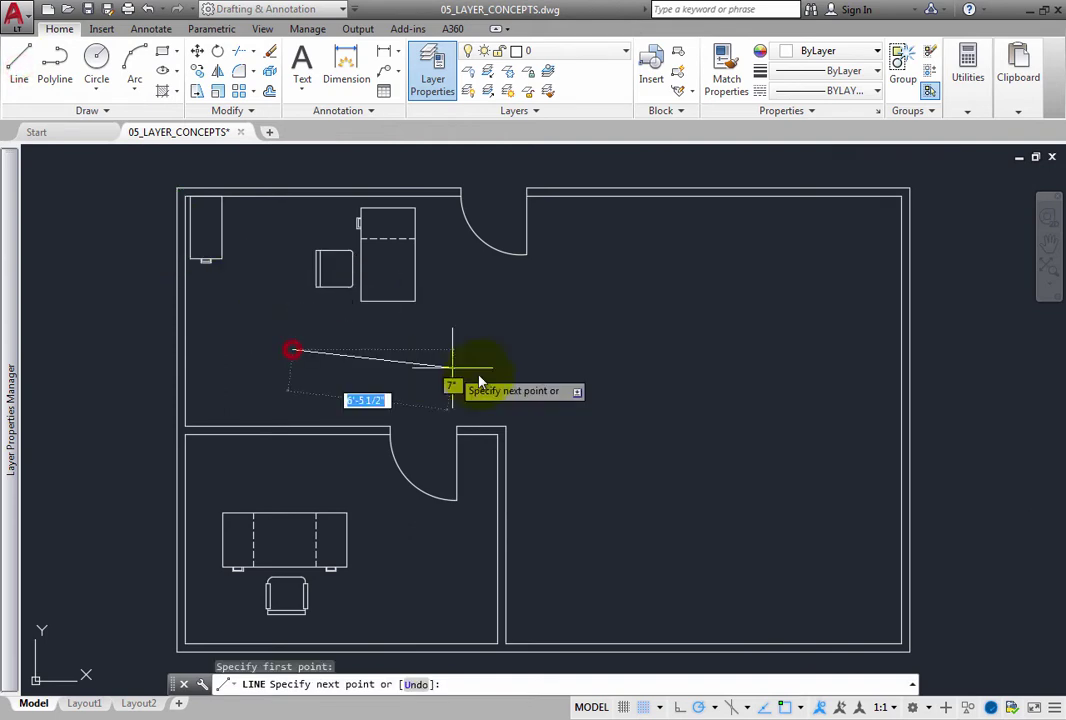
pyautogui.click(669, 443)
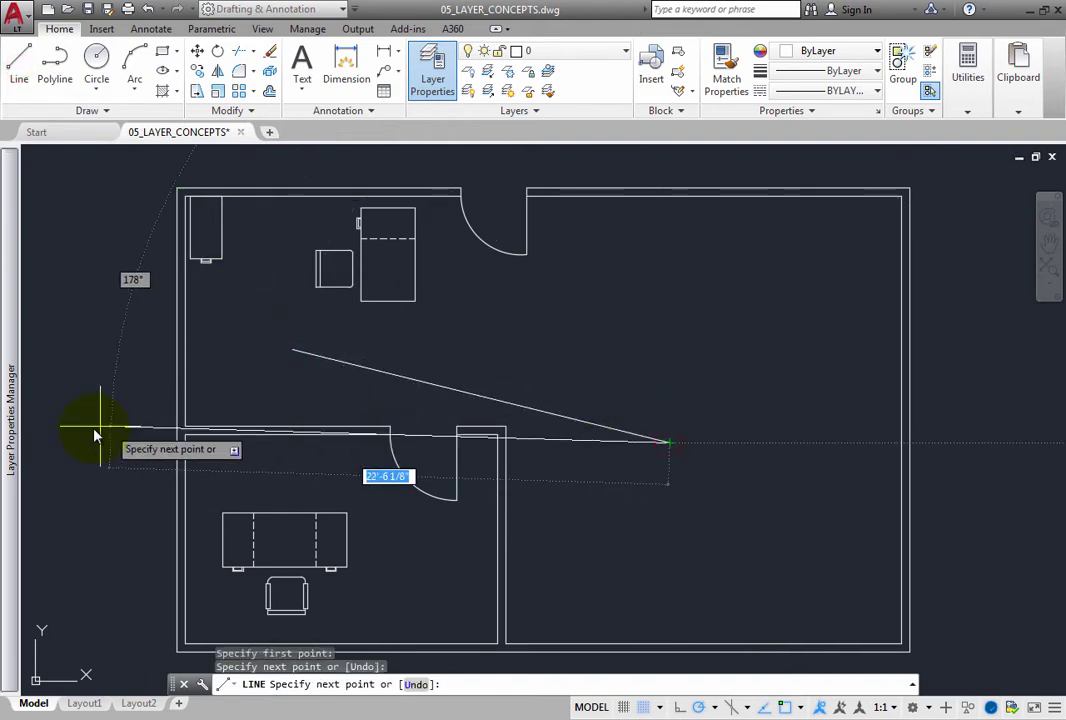
pyautogui.moveTo(16, 462)
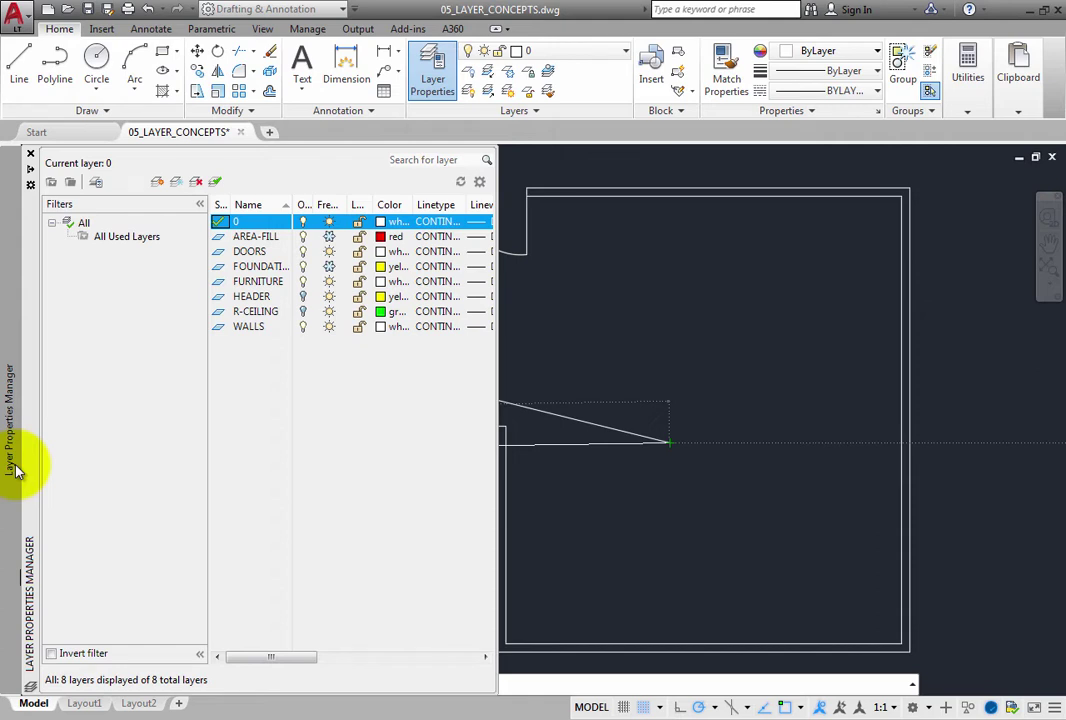
pyautogui.click(304, 284)
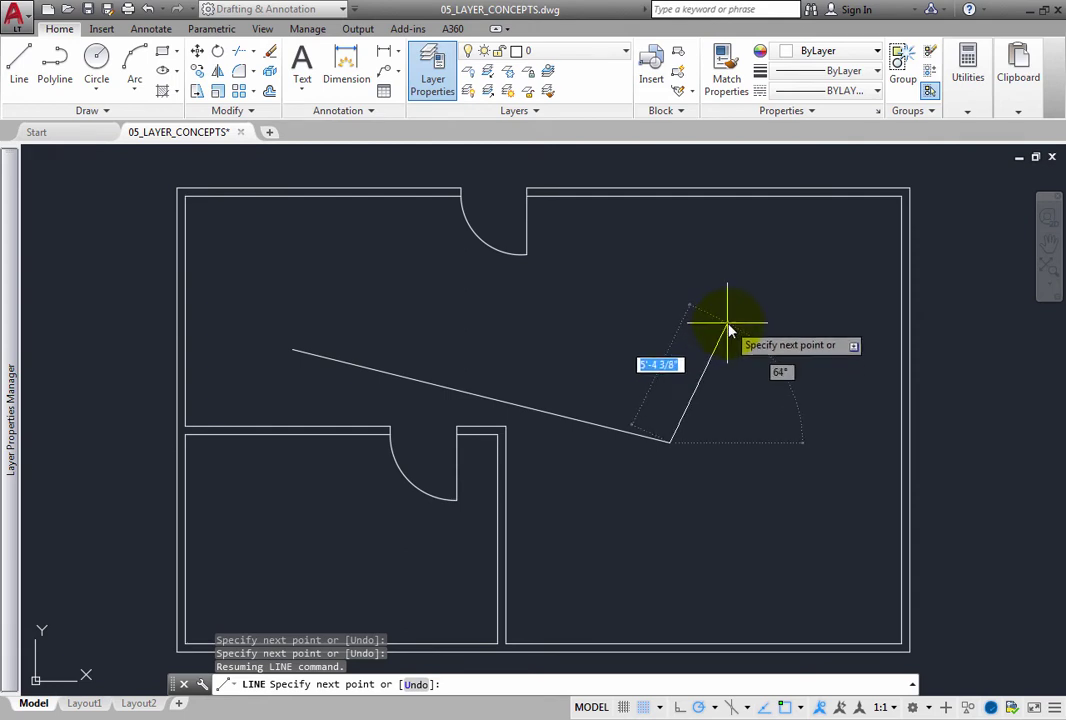
# Step: Add one more line point toward the upper right, end the line, and float the layer palette off the left edge
pyautogui.click(728, 325)
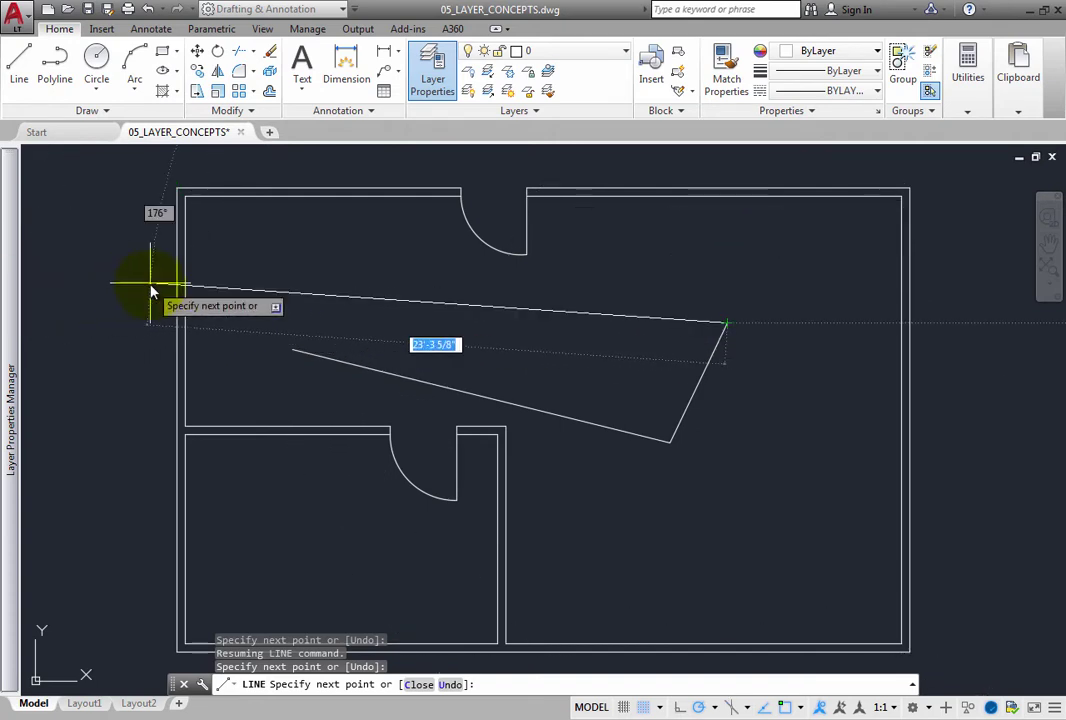
pyautogui.press('Escape')
pyautogui.moveTo(10, 267)
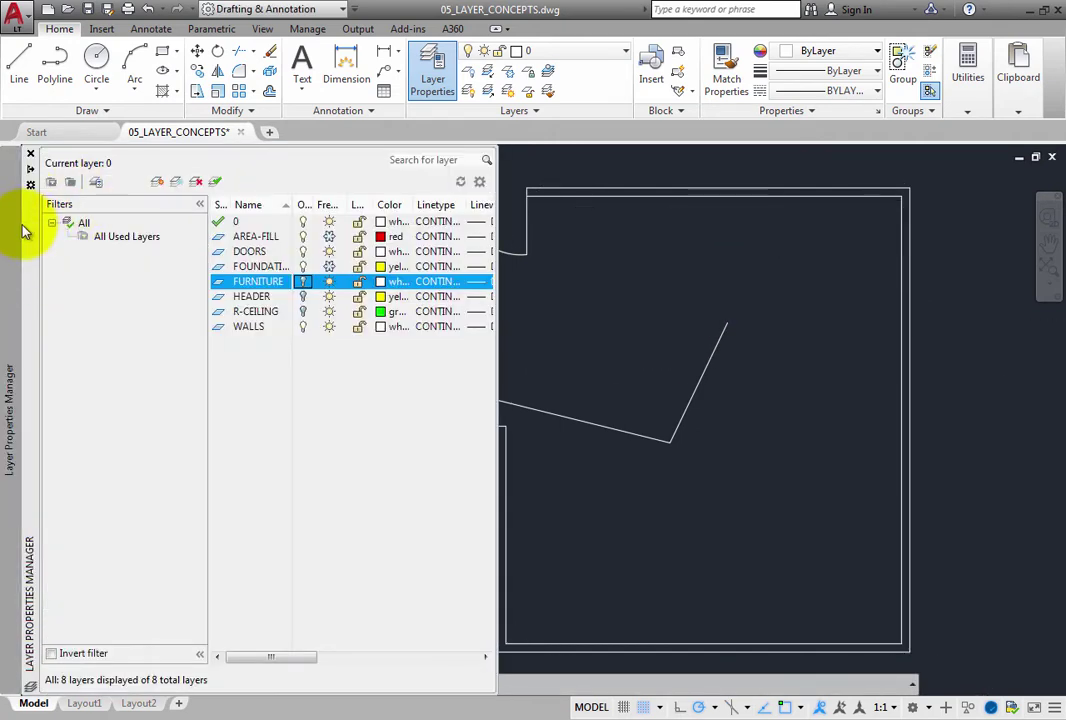
pyautogui.moveTo(29, 231); pyautogui.dragTo(146, 230)
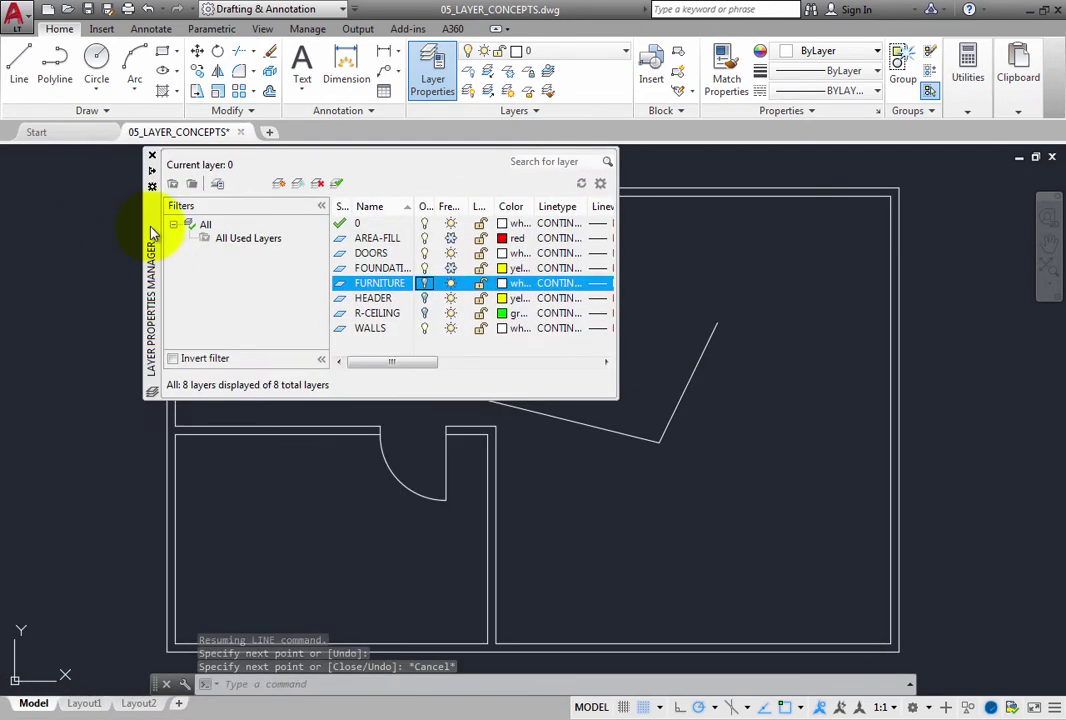
# Step: Toggle Auto-hide on and off for the layer palette, then move it down over the plan's left side
pyautogui.rightClick(146, 230)
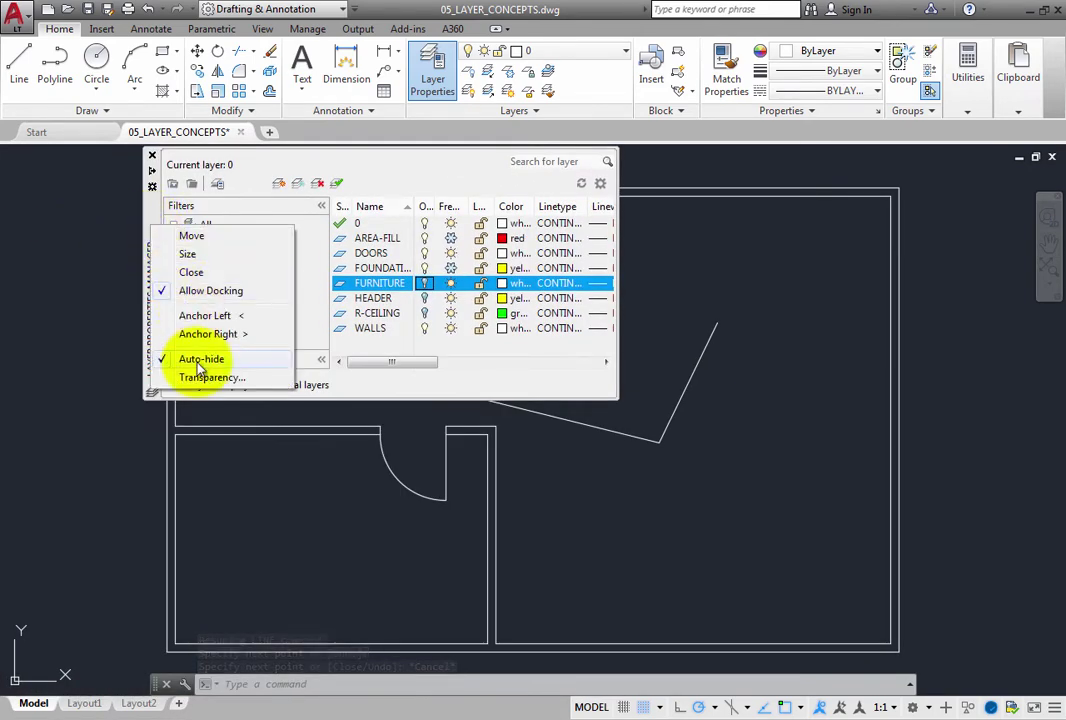
pyautogui.click(74, 352)
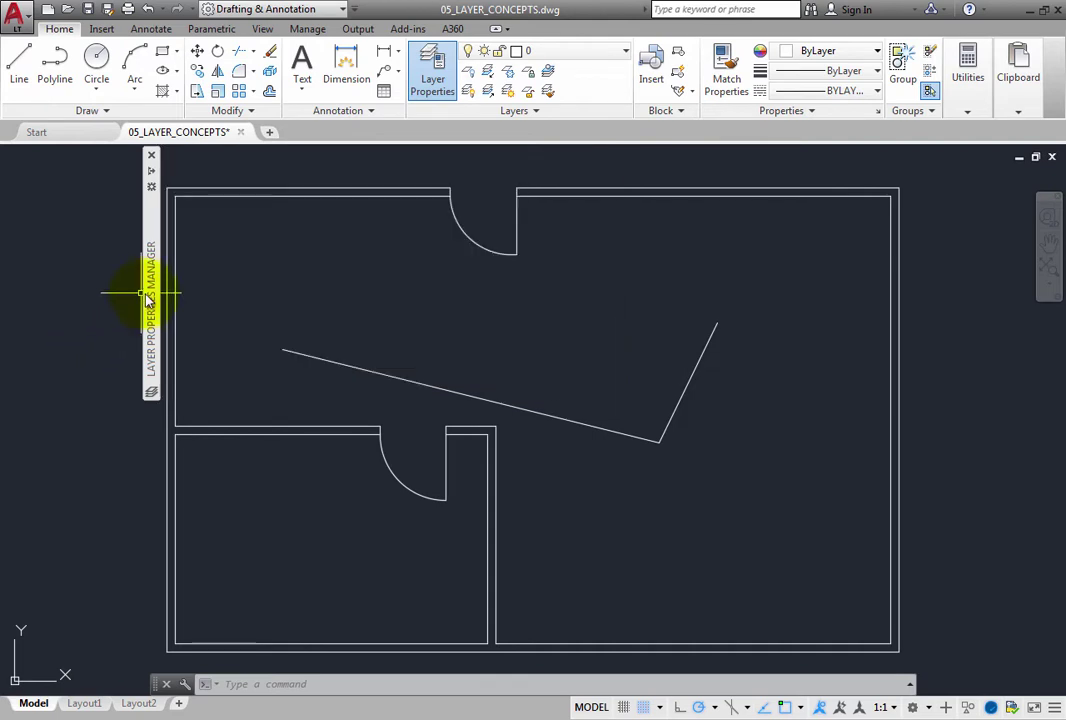
pyautogui.moveTo(150, 300)
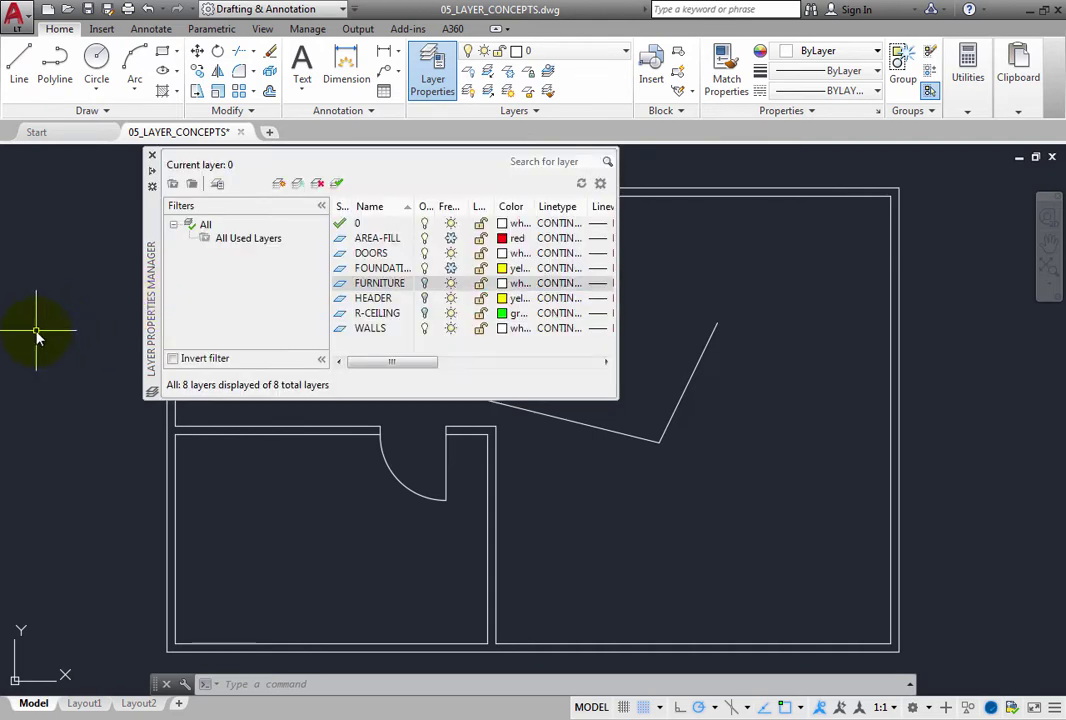
pyautogui.rightClick(150, 280)
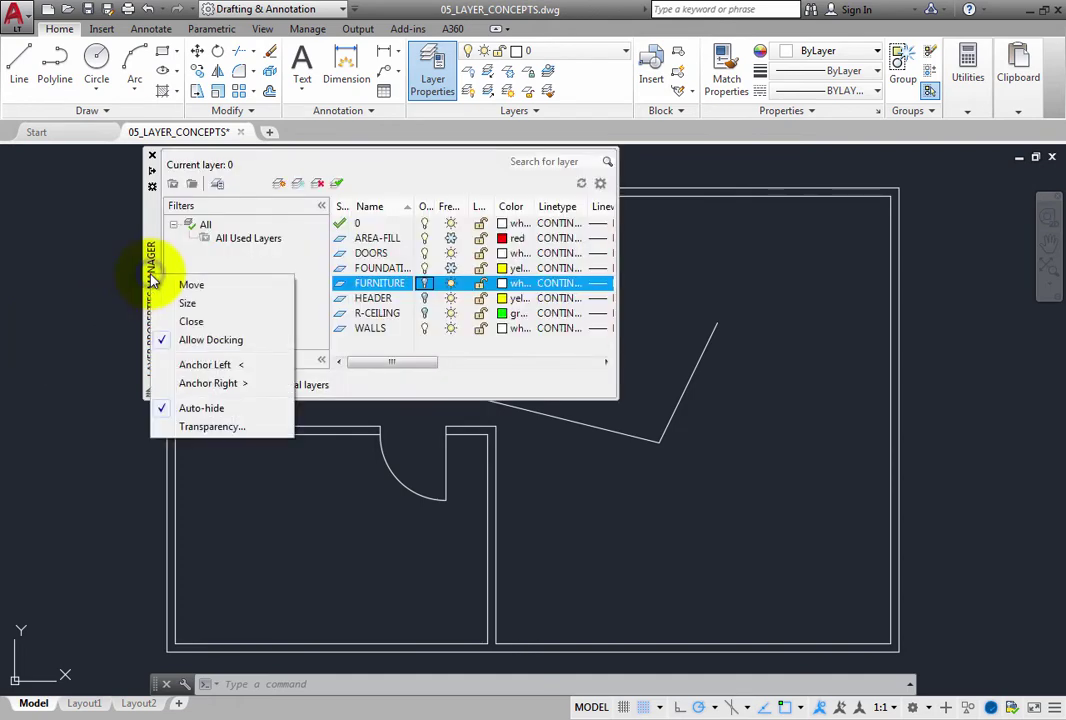
pyautogui.click(203, 408)
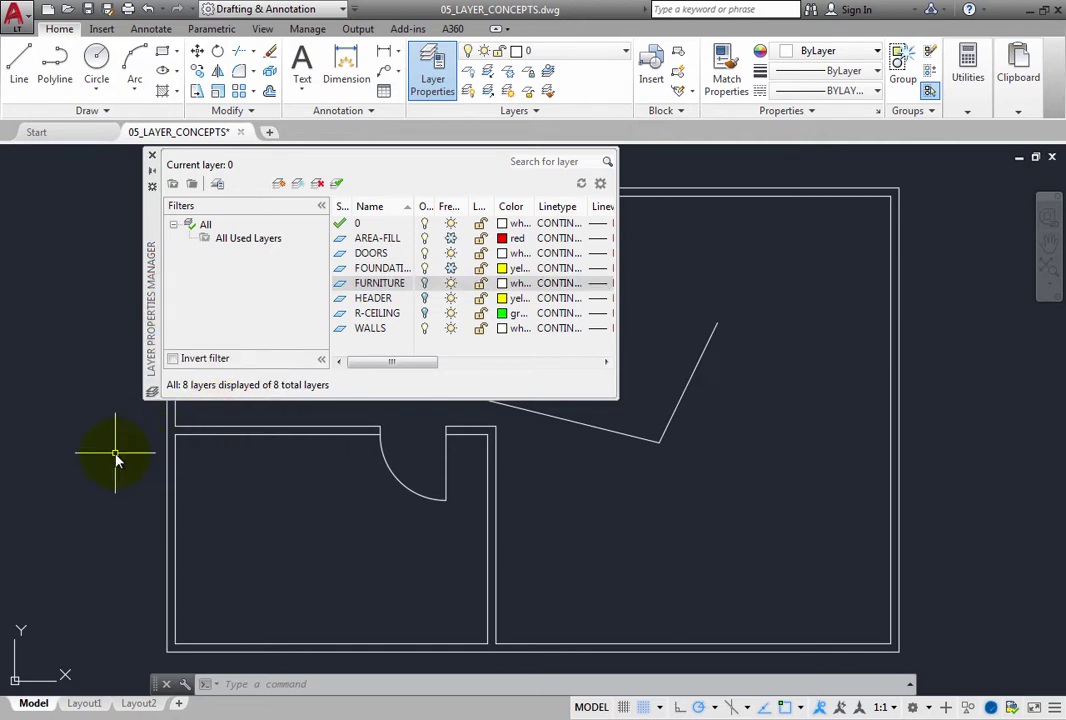
pyautogui.moveTo(147, 262); pyautogui.dragTo(103, 276)
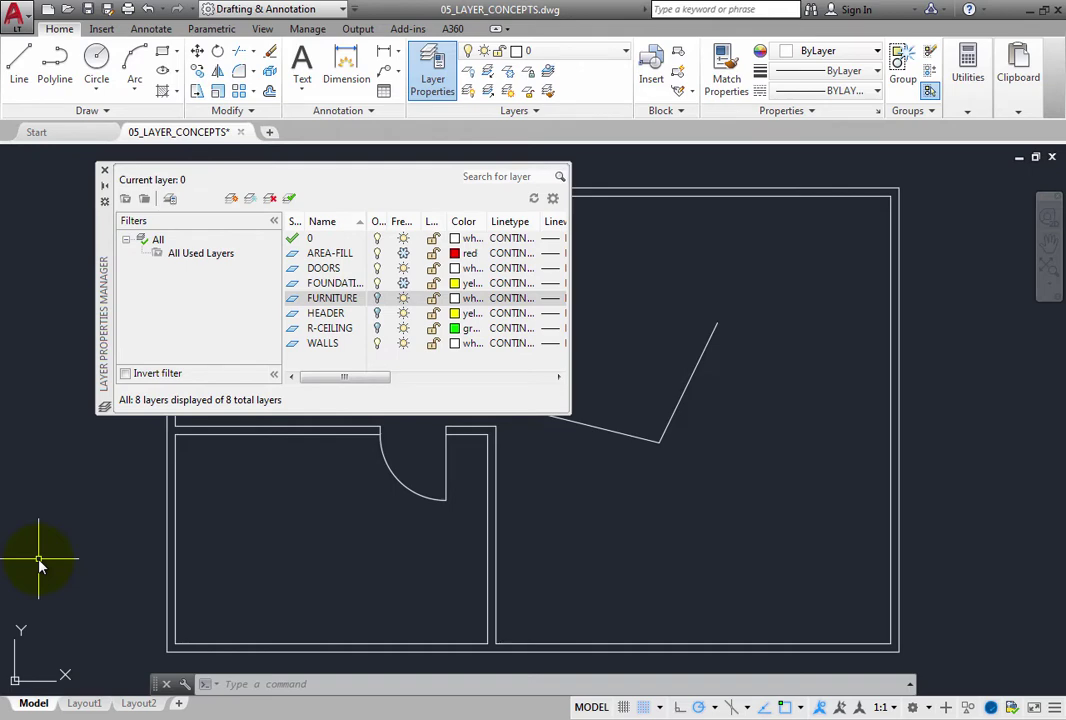
pyautogui.moveTo(105, 235); pyautogui.dragTo(0, 538)
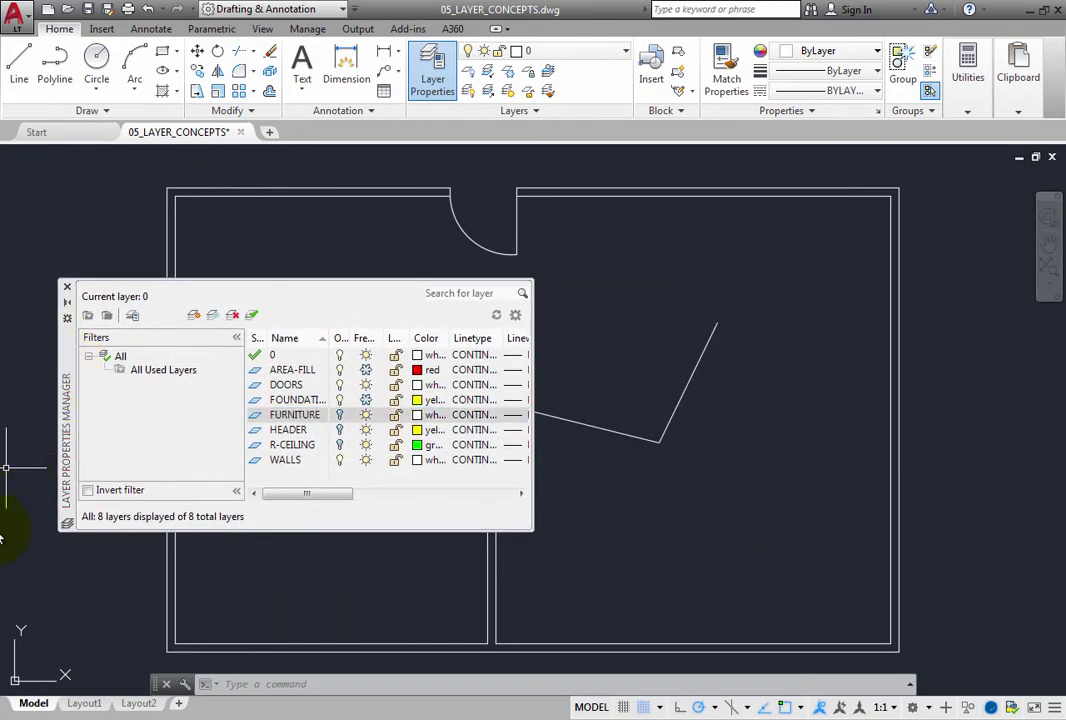
# Step: Set the palette's General opacity to 30% with Rollover kept Solid, and preview the effect
pyautogui.rightClick(70, 408)
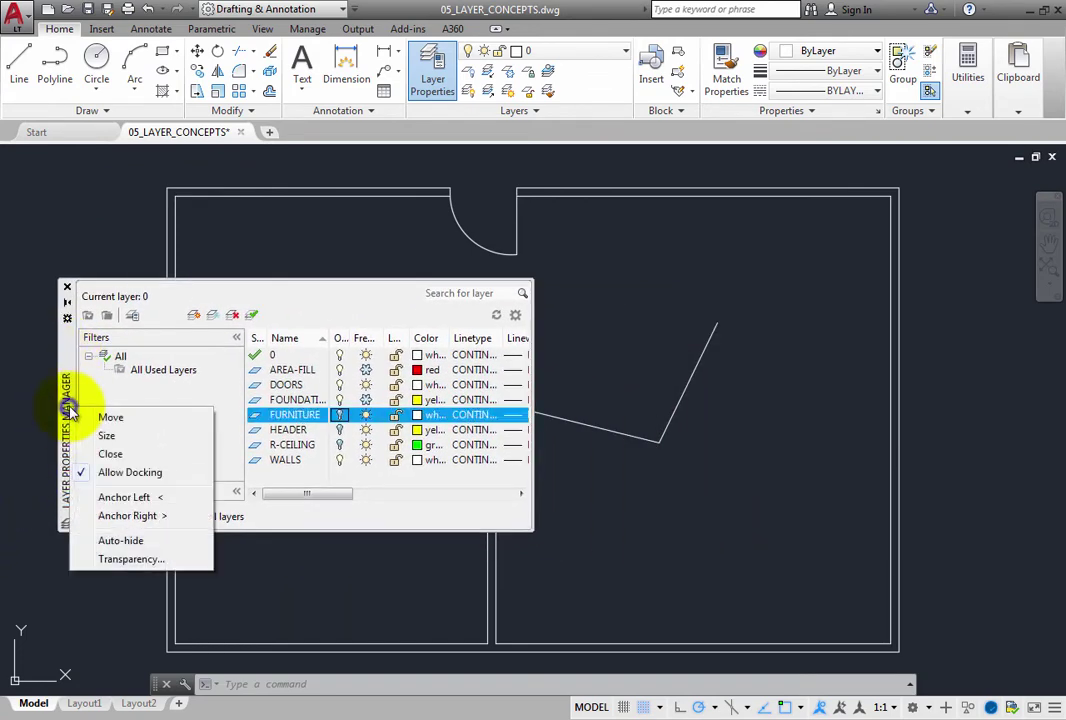
pyautogui.click(113, 562)
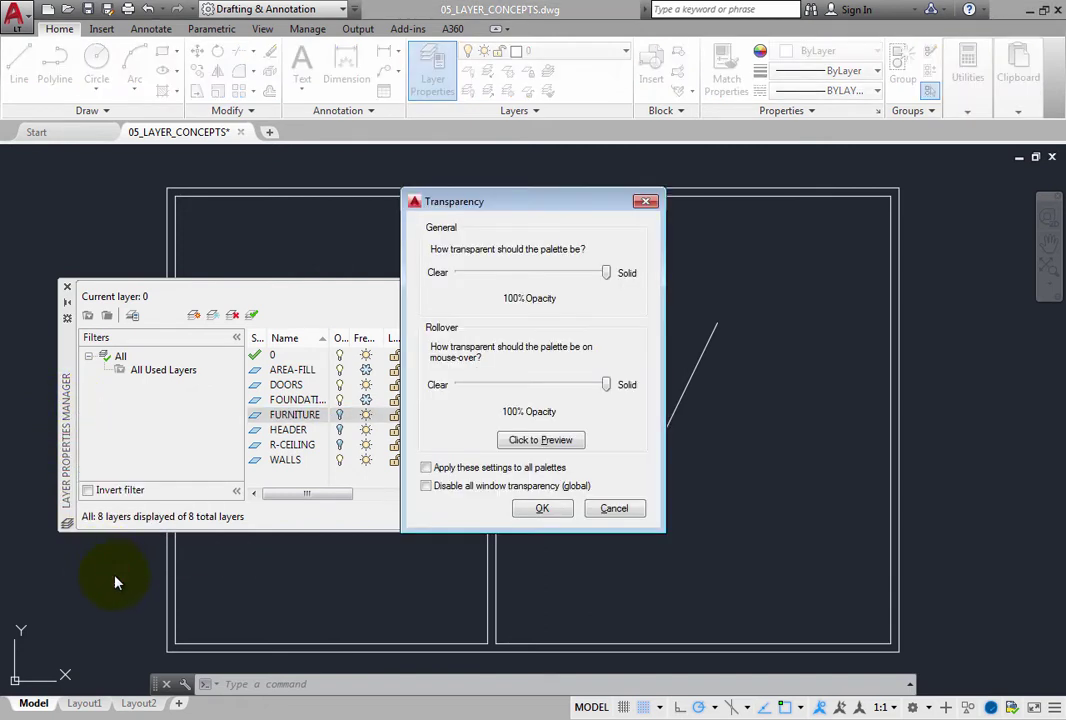
pyautogui.moveTo(564, 207); pyautogui.dragTo(752, 221)
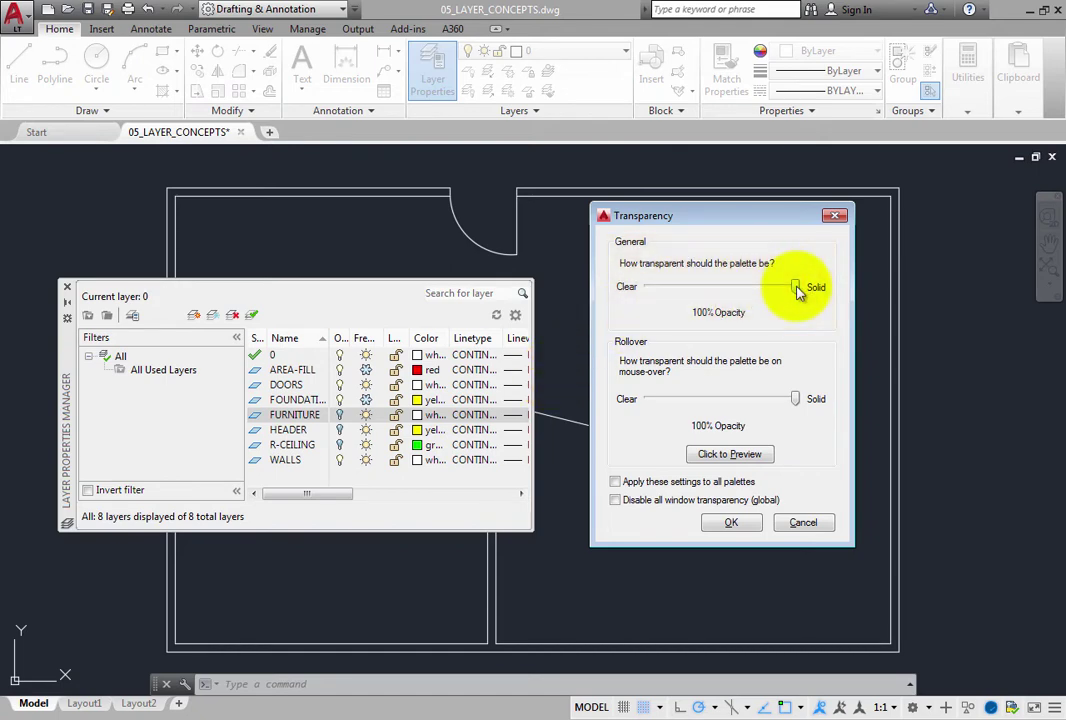
pyautogui.moveTo(798, 291); pyautogui.dragTo(683, 310)
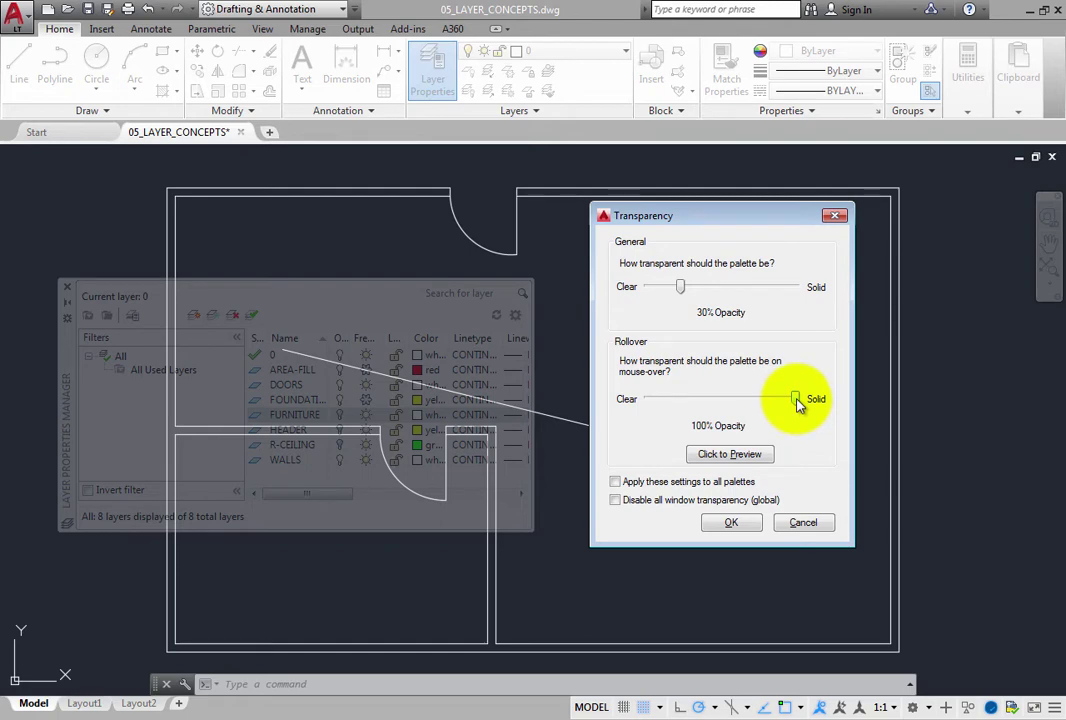
pyautogui.click(729, 456)
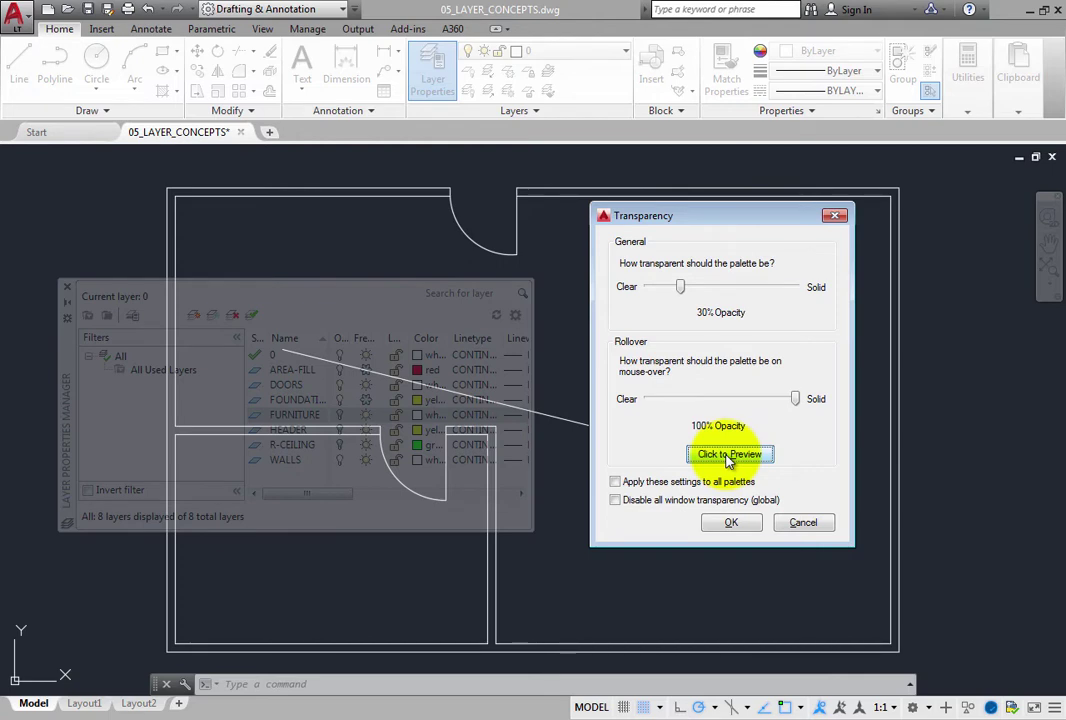
pyautogui.click(729, 456)
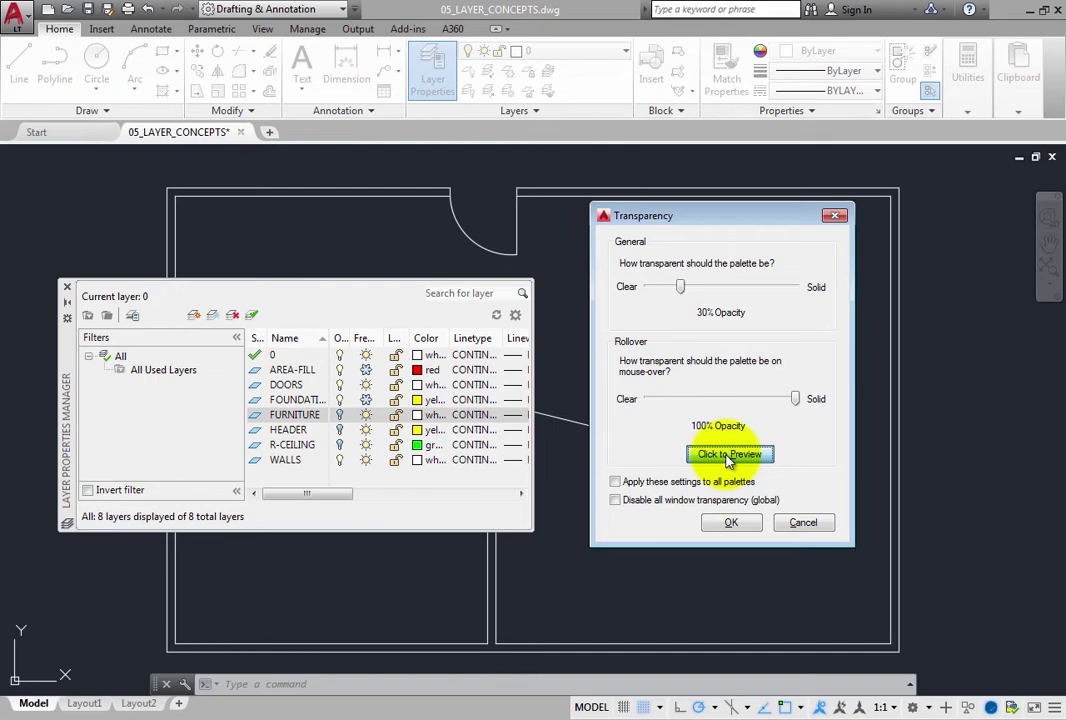
# Step: Lower the palette's Rollover opacity to 60% and preview it
pyautogui.click(729, 455)
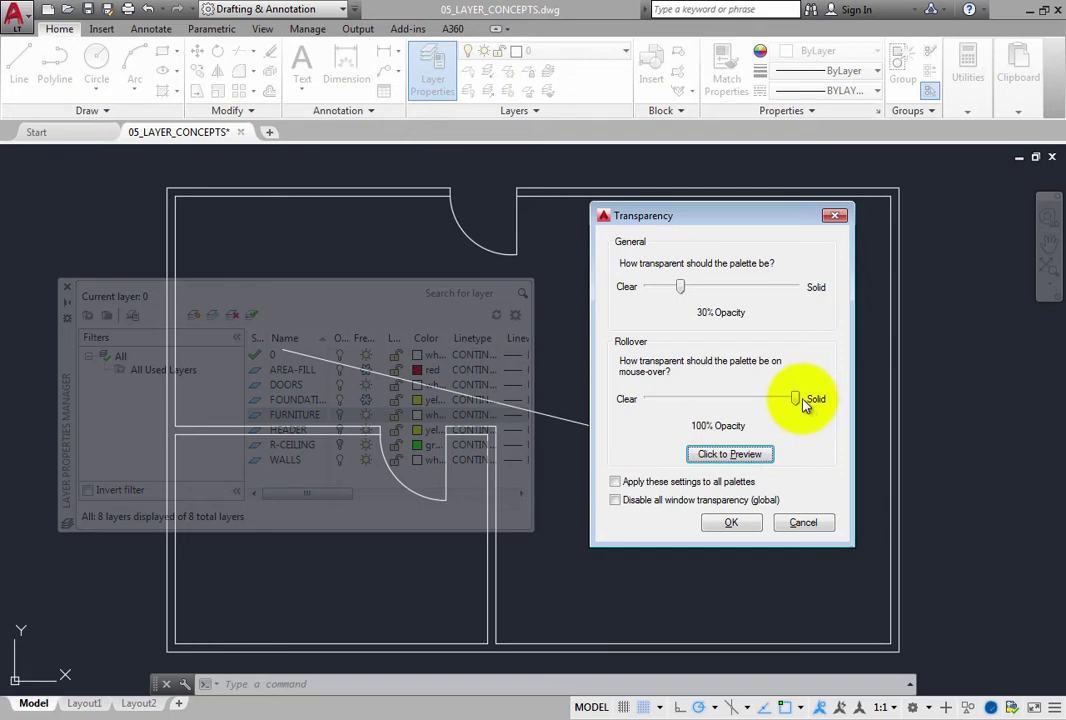
pyautogui.moveTo(797, 402); pyautogui.dragTo(730, 408)
pyautogui.click(714, 456)
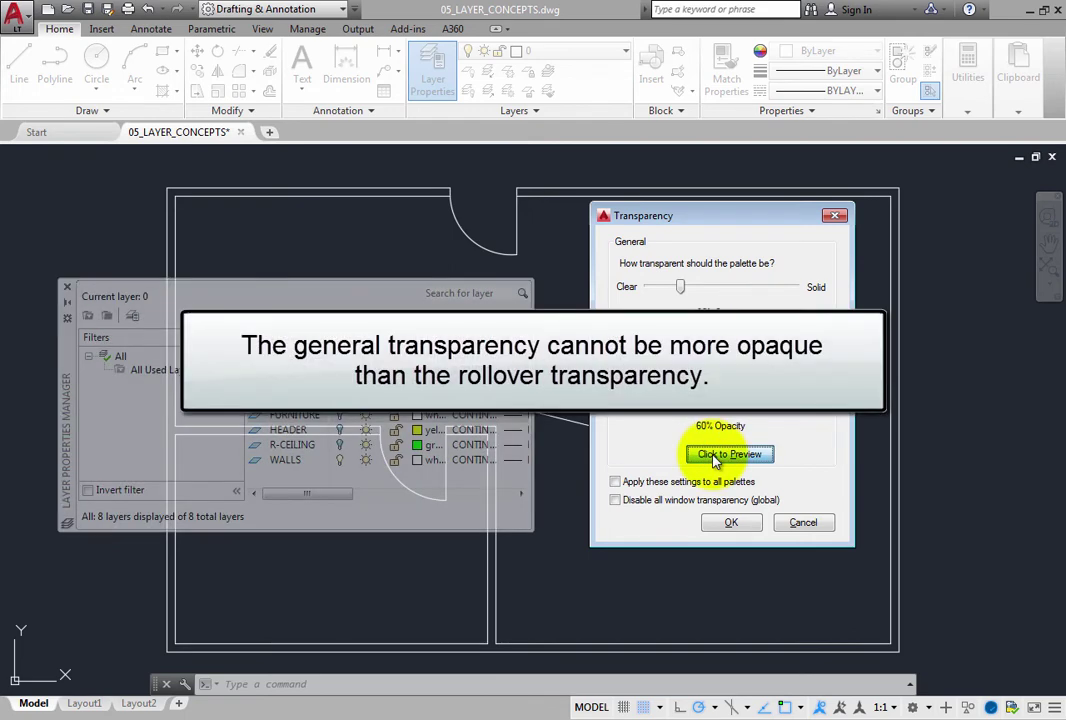
pyautogui.click(714, 456)
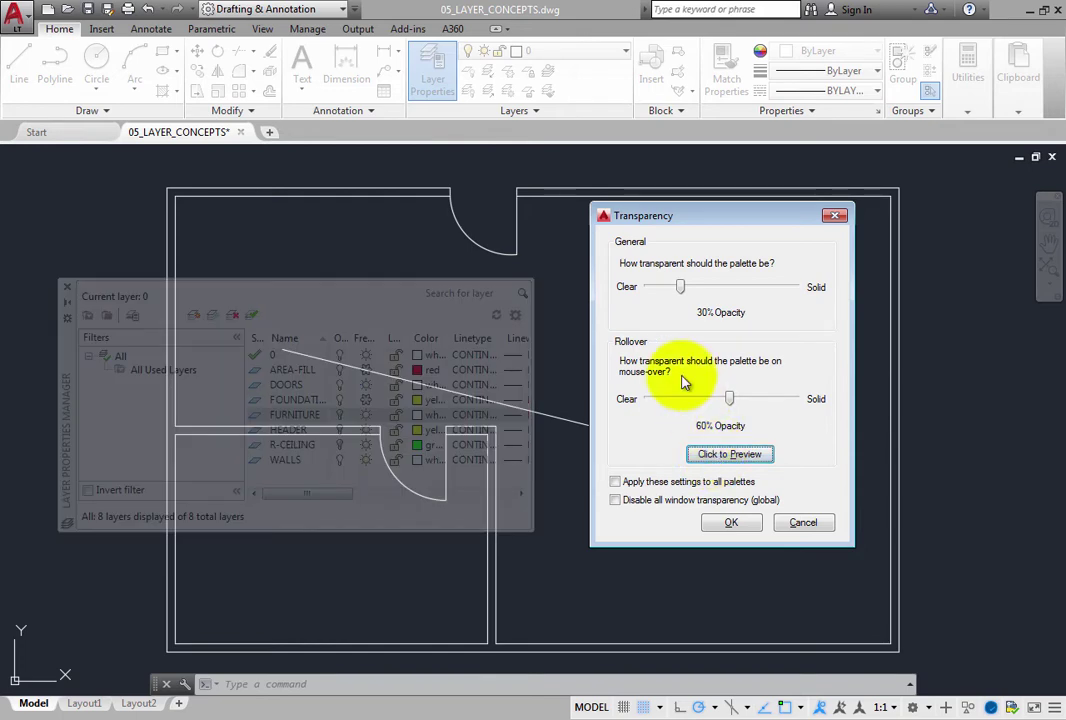
# Step: Raise General opacity to 75% and return Rollover to Solid (100%)
pyautogui.click(682, 289)
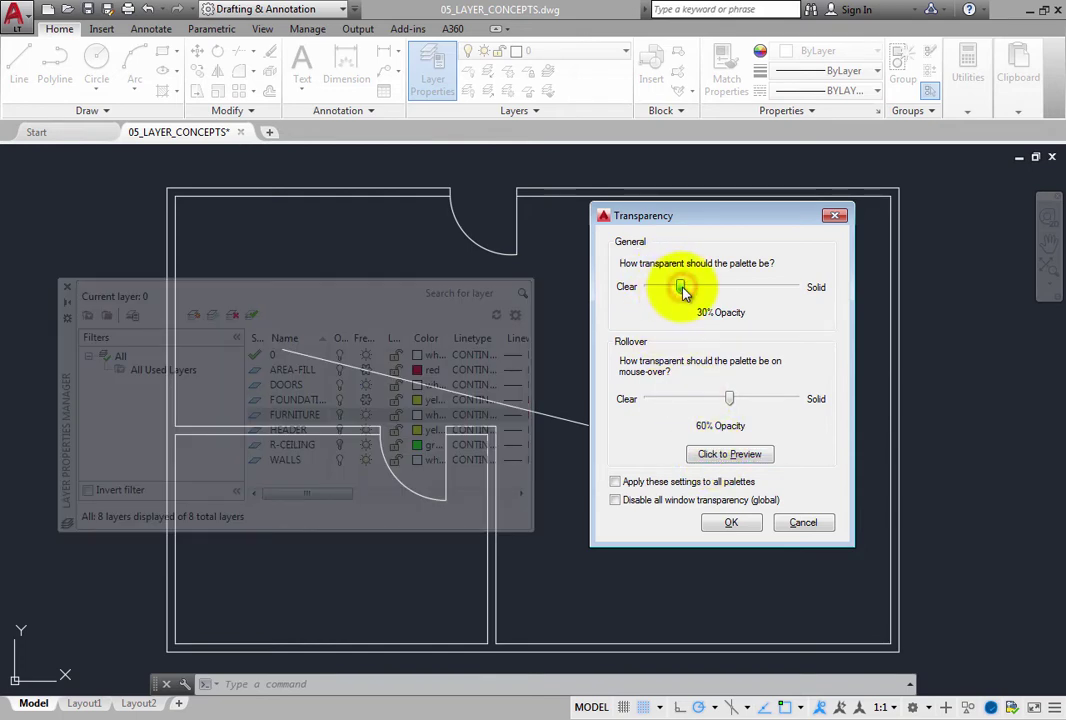
pyautogui.moveTo(684, 290); pyautogui.dragTo(757, 292)
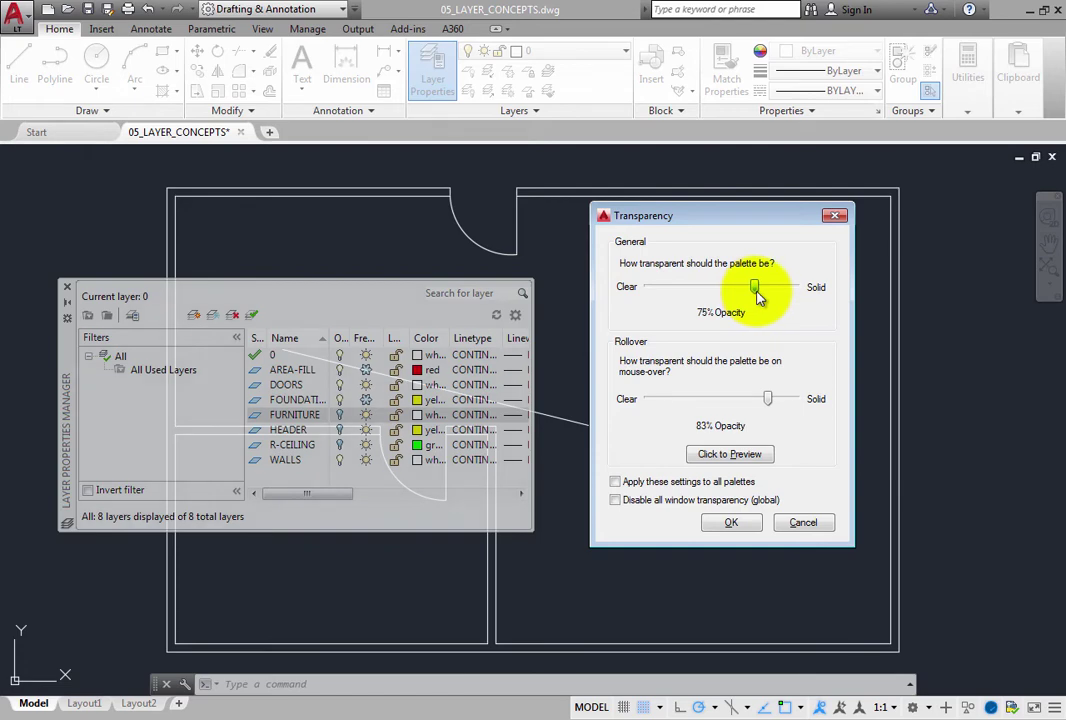
pyautogui.moveTo(768, 400); pyautogui.dragTo(797, 399)
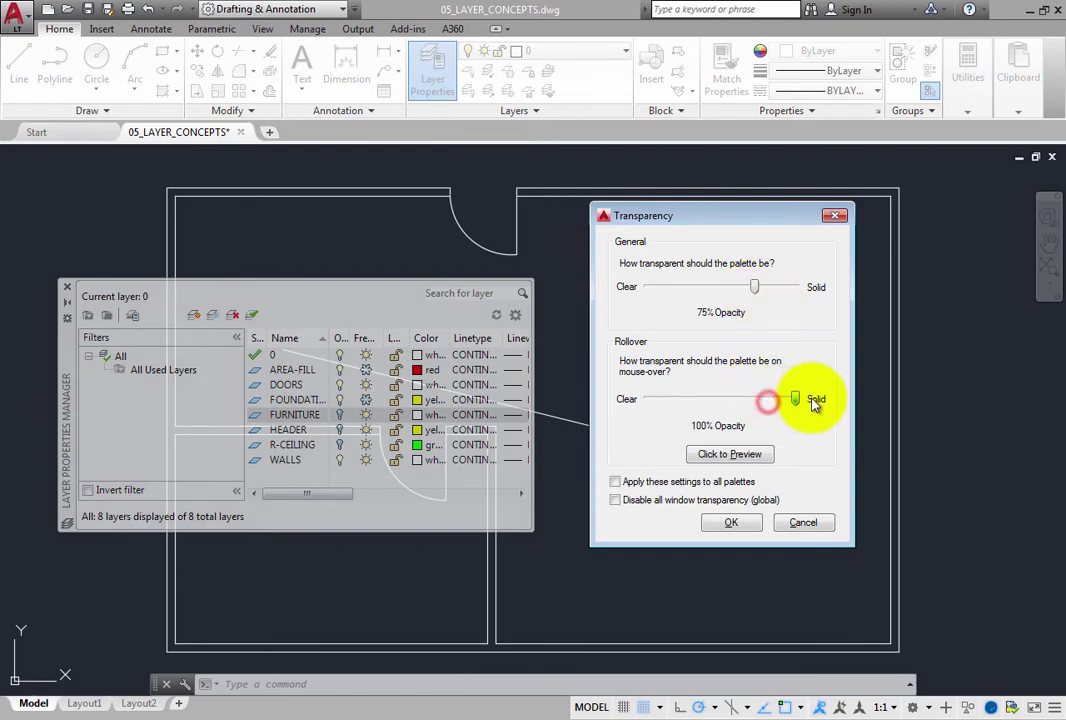
# Step: Apply the transparency settings, freeze FOUNDATION, and turn the FURNITURE layer back on
pyautogui.click(726, 524)
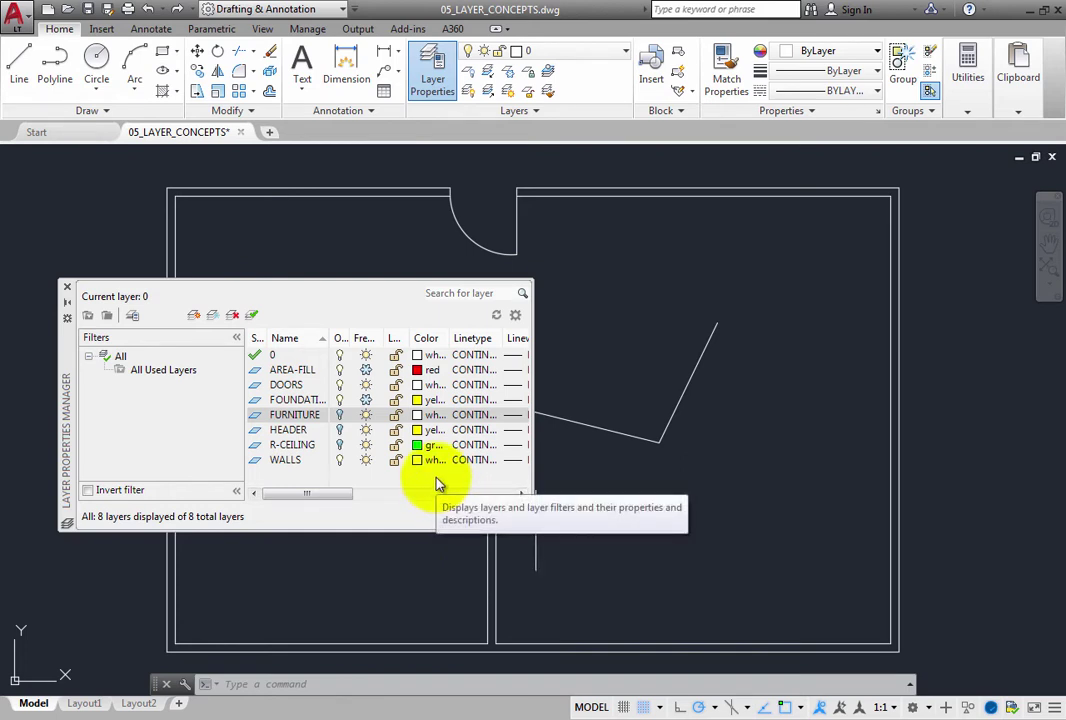
pyautogui.click(366, 399)
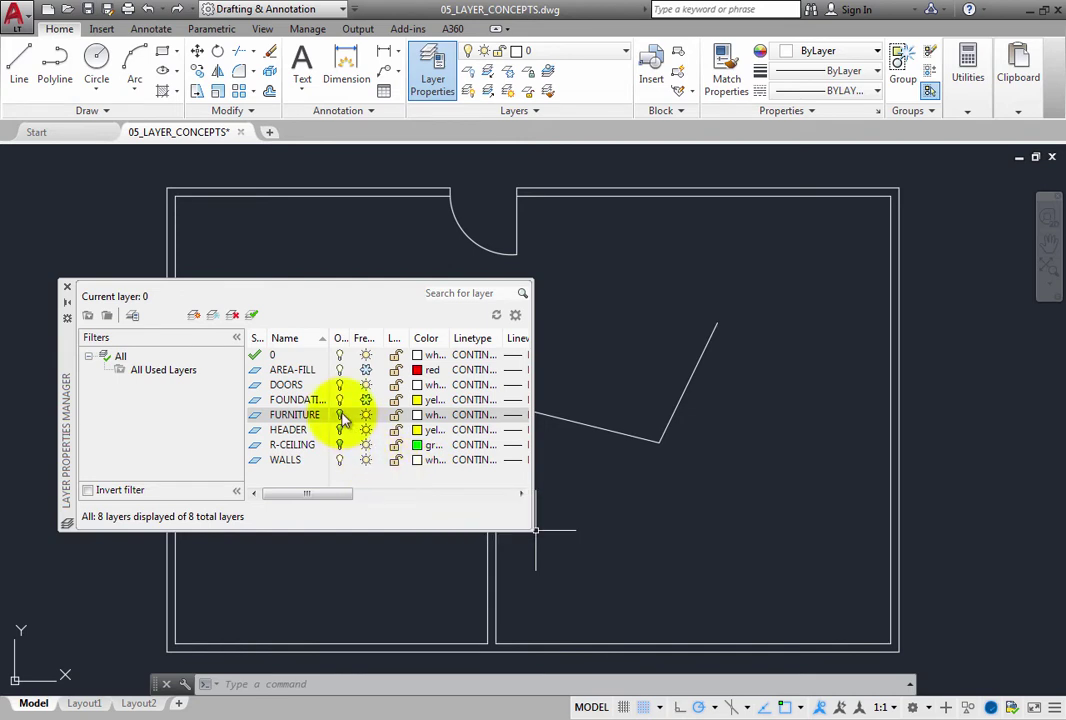
pyautogui.click(341, 414)
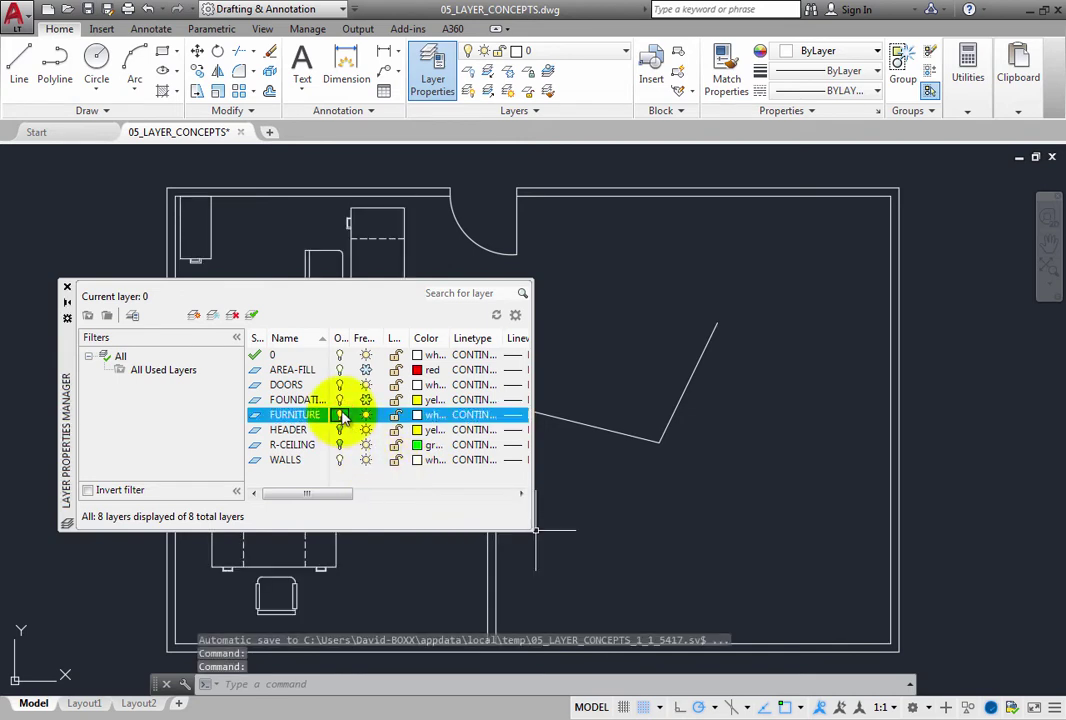
# Step: Set the FURNITURE layer's colour to green (index 3), then switch the layer off and on
pyautogui.click(419, 414)
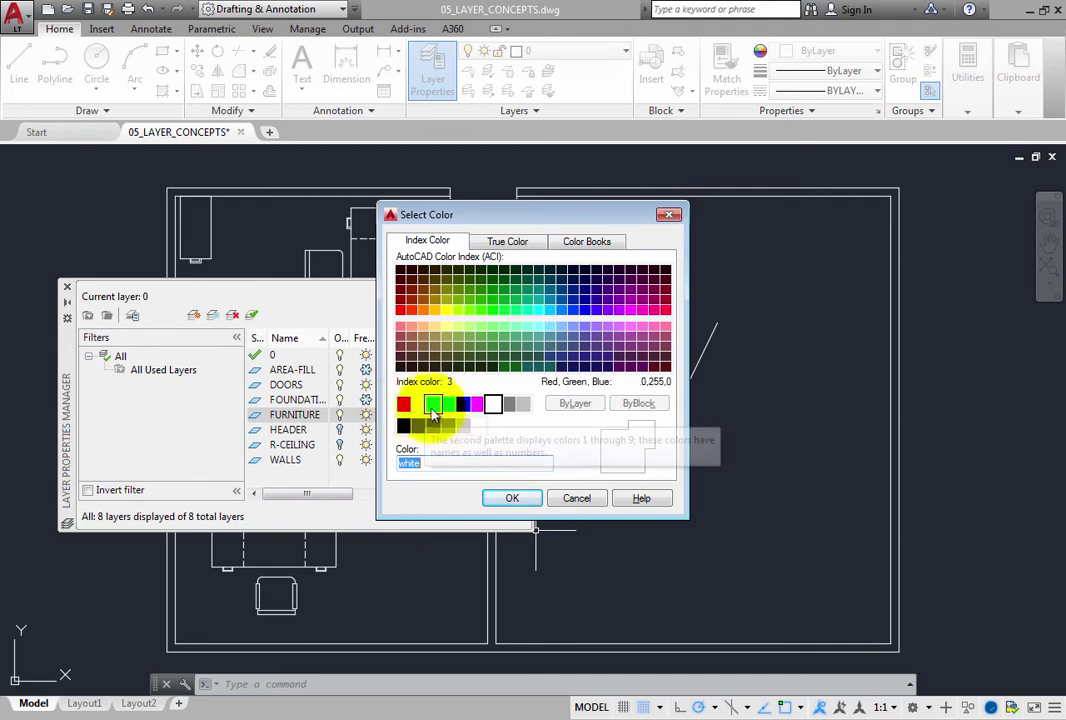
pyautogui.click(437, 410)
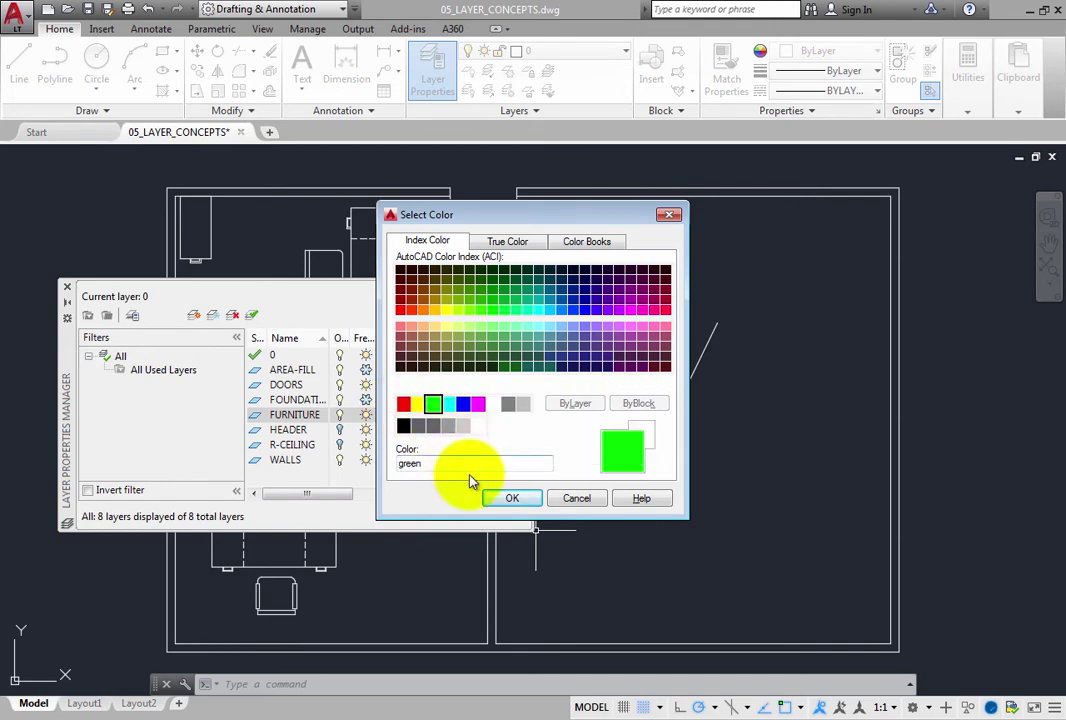
pyautogui.click(505, 500)
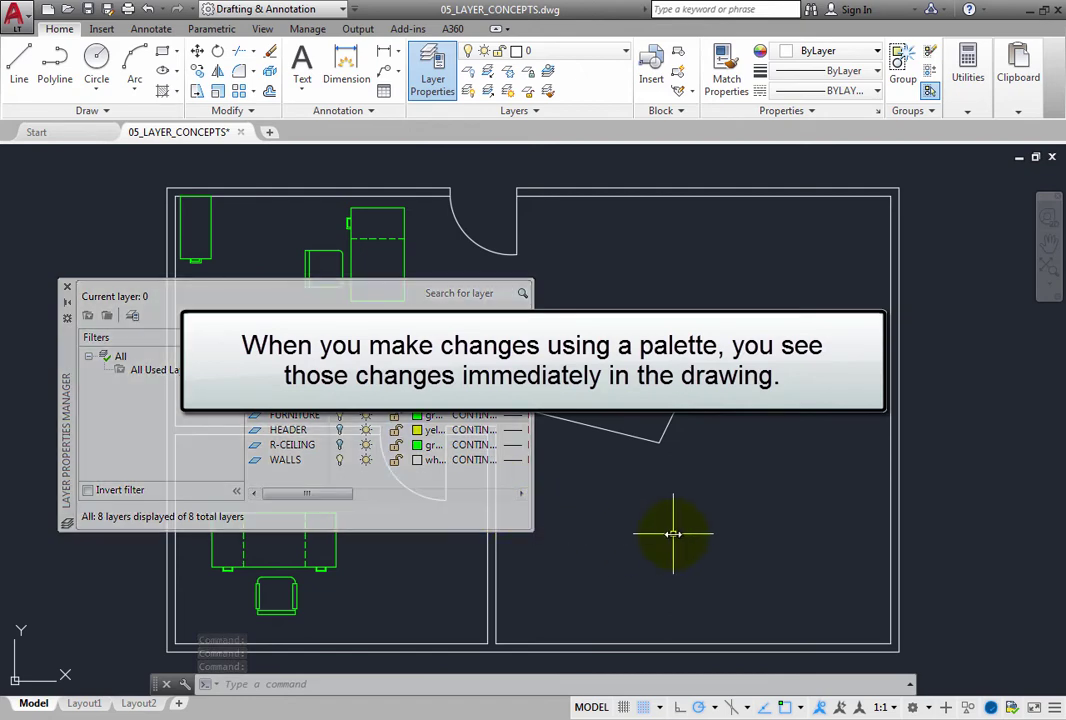
pyautogui.click(338, 417)
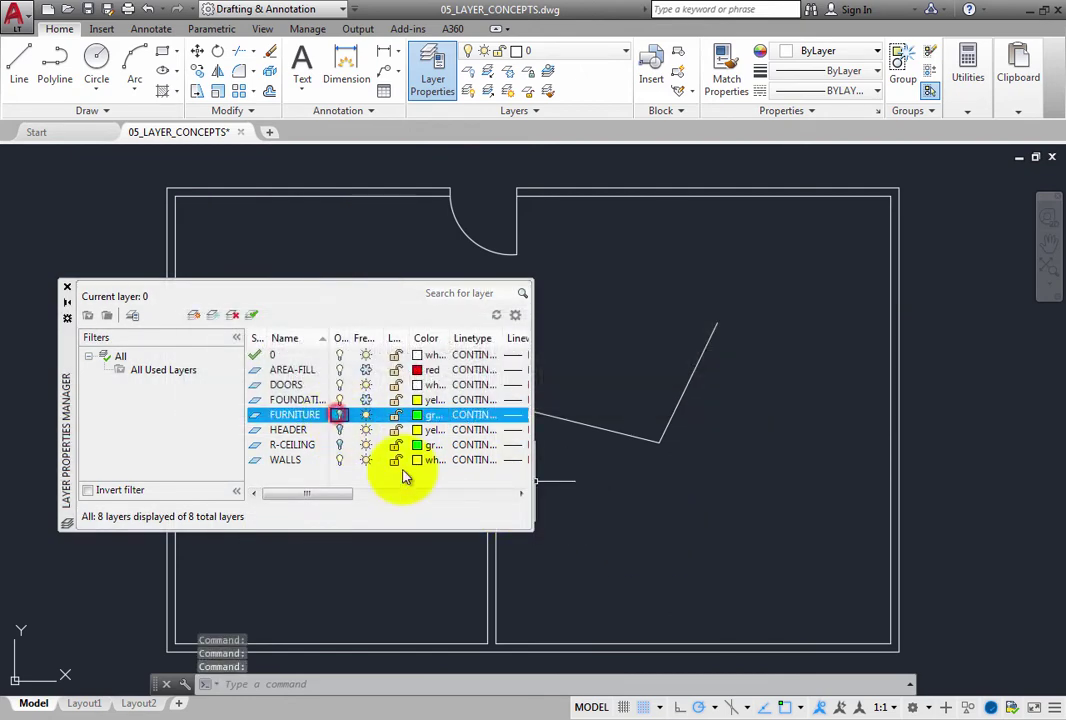
pyautogui.click(340, 416)
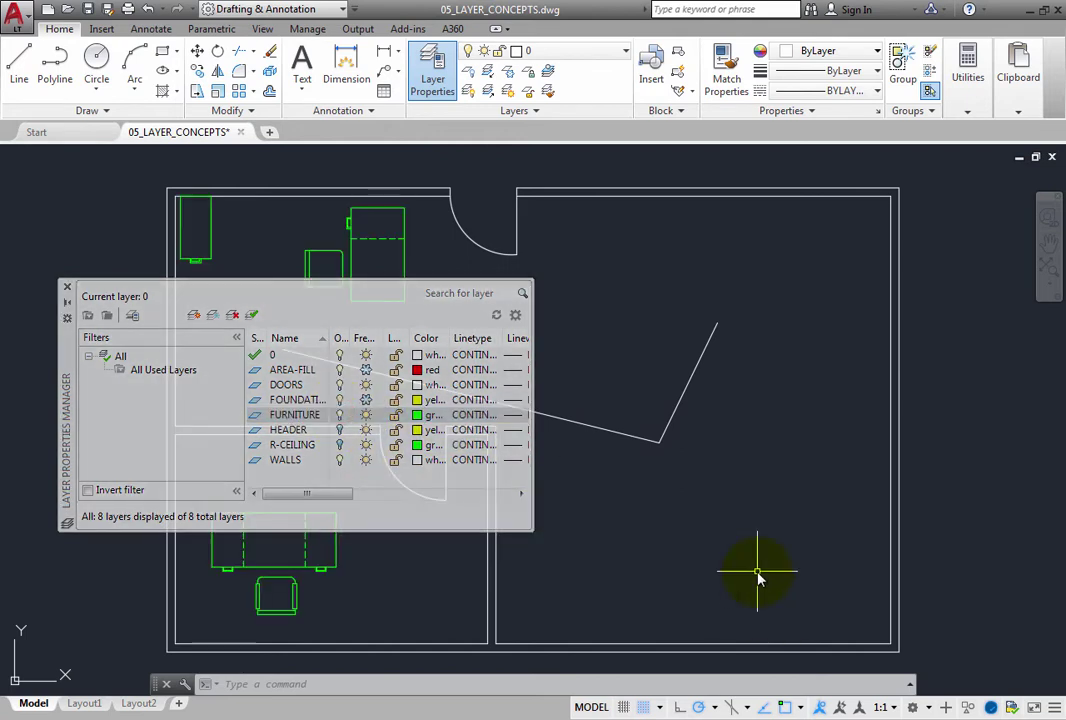
# Step: Choose white in Select Color for the FURNITURE layer and confirm it
pyautogui.click(419, 414)
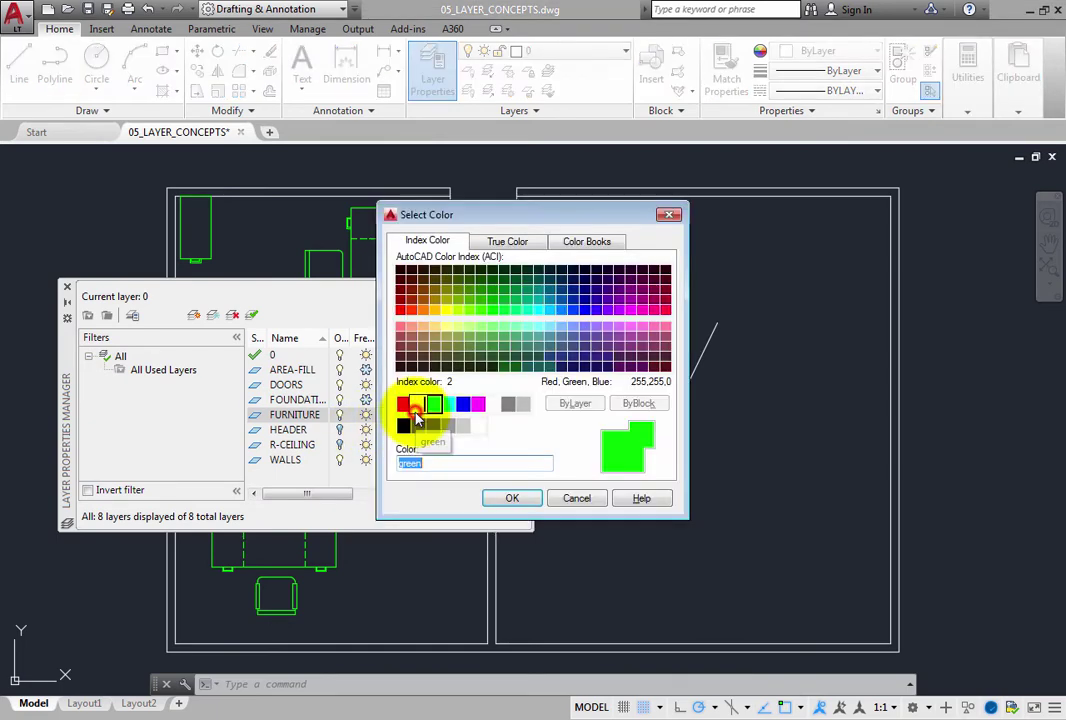
pyautogui.click(493, 404)
pyautogui.click(512, 499)
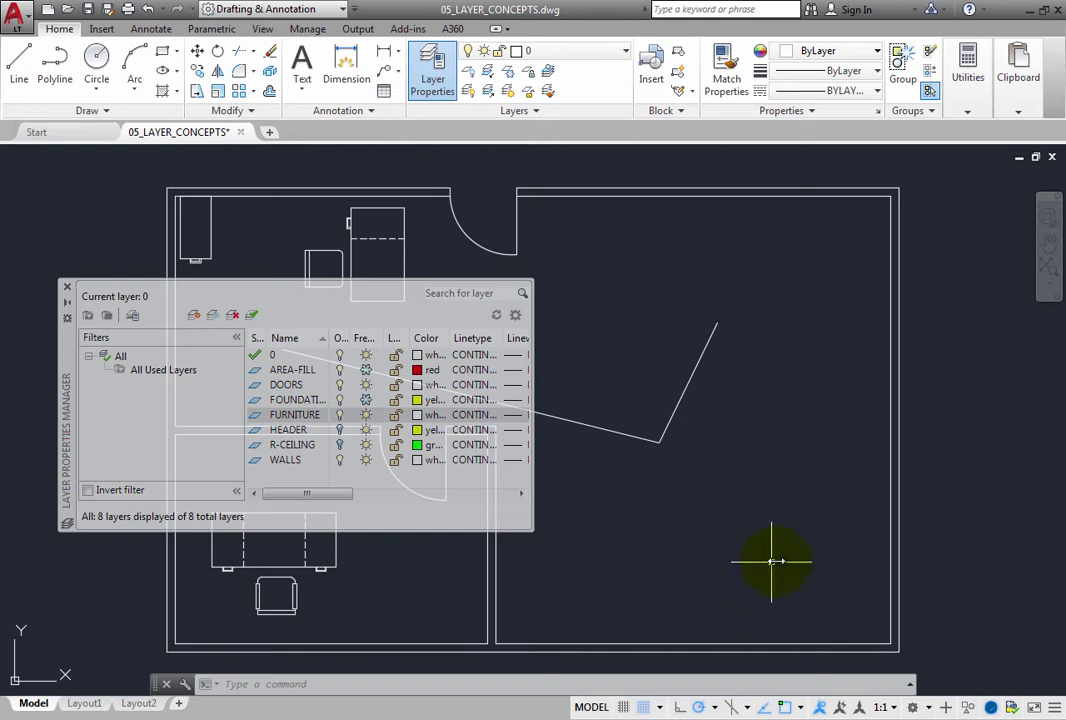
# Step: Add the Lock UI control to the status bar and expand its toolbar and window lock options
pyautogui.click(1055, 707)
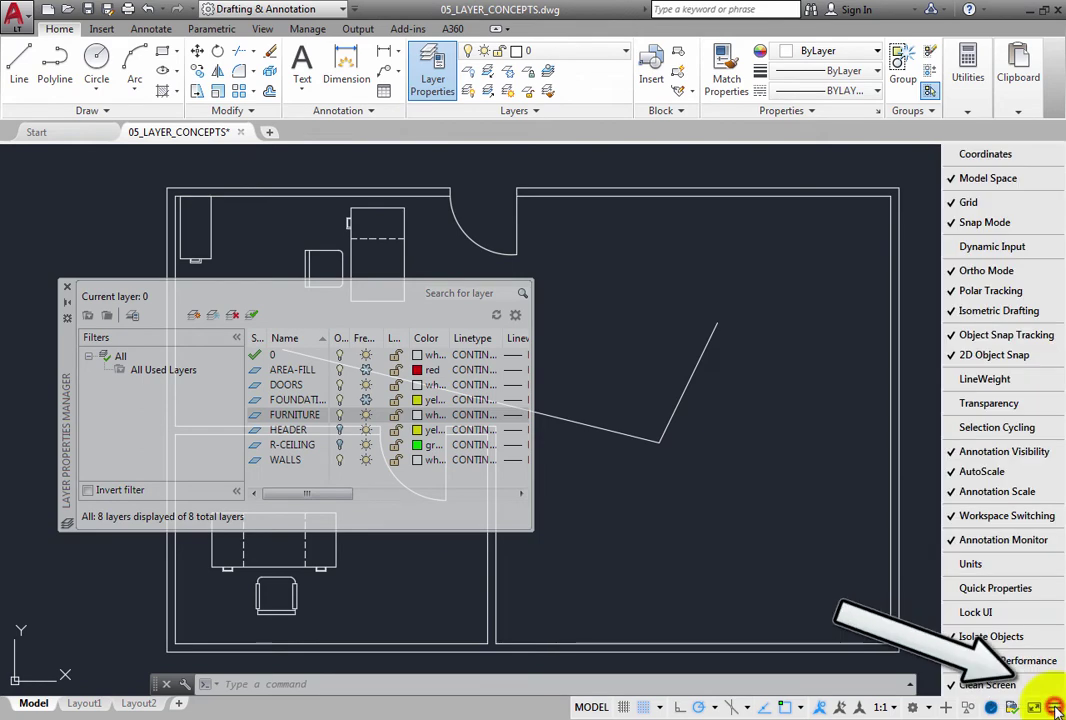
pyautogui.click(1018, 622)
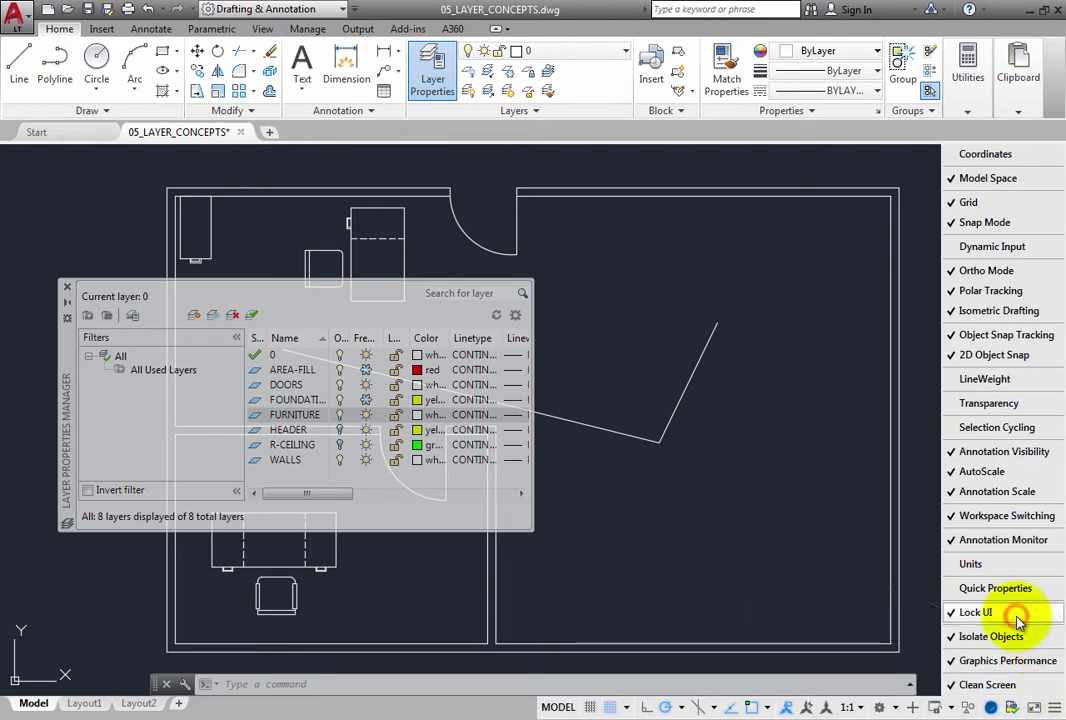
pyautogui.click(833, 589)
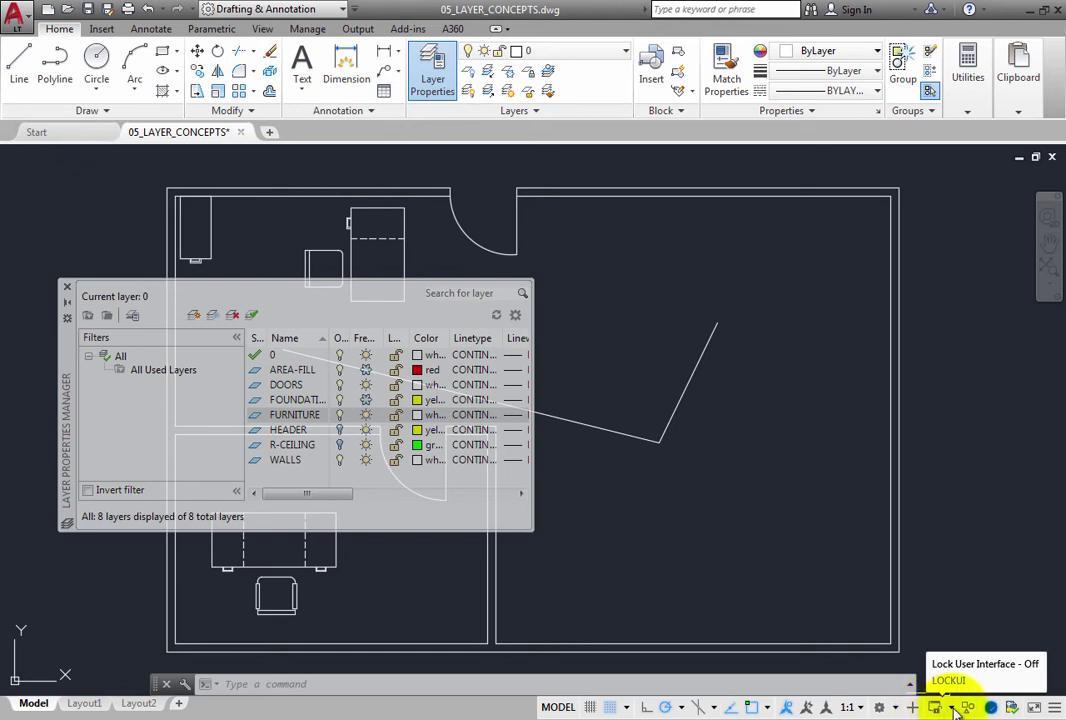
pyautogui.click(955, 708)
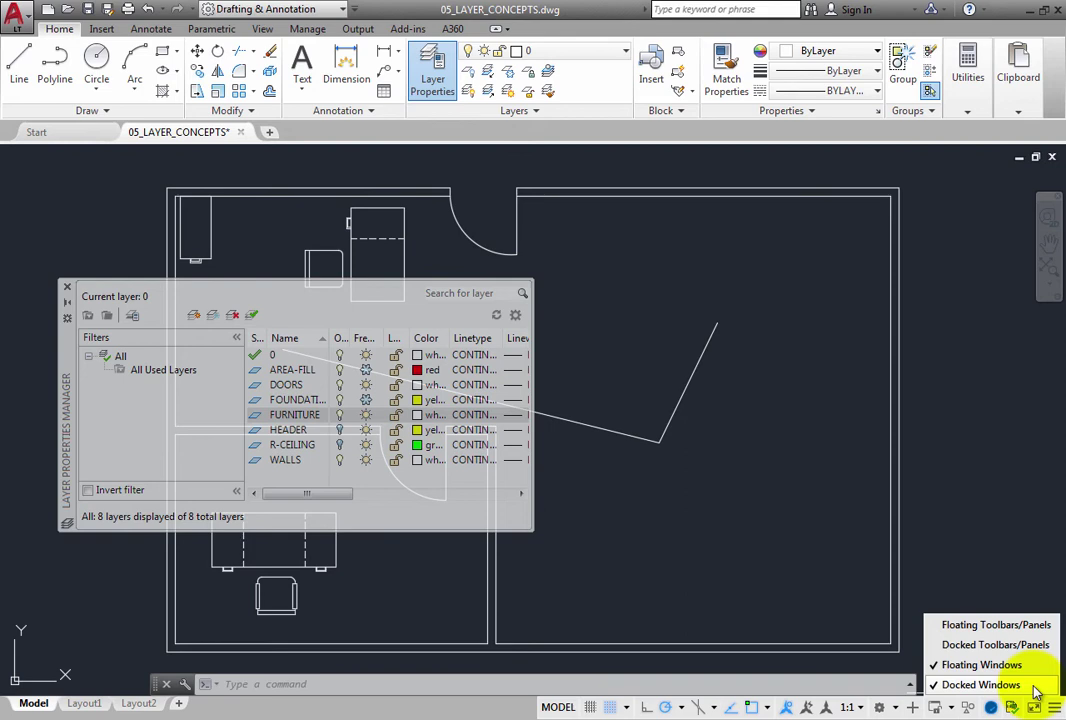
# Step: Turn on the UI lock, then Ctrl-drag the layer palette up over the plan's upper-left rooms
pyautogui.click(1023, 583)
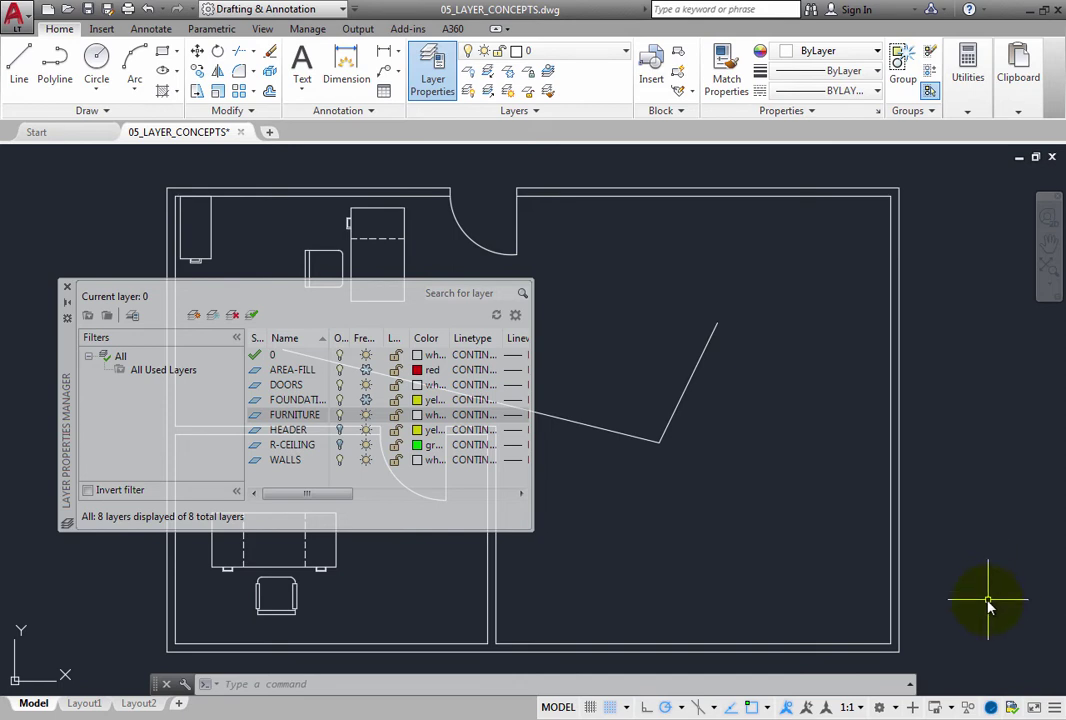
pyautogui.click(937, 707)
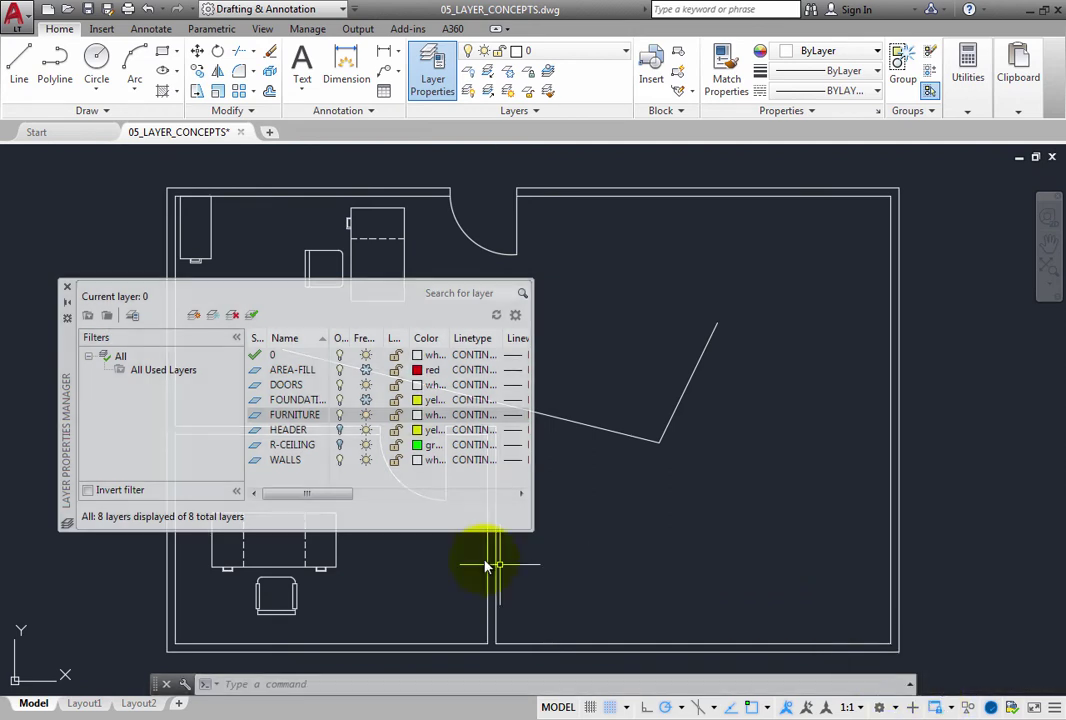
pyautogui.click(64, 420)
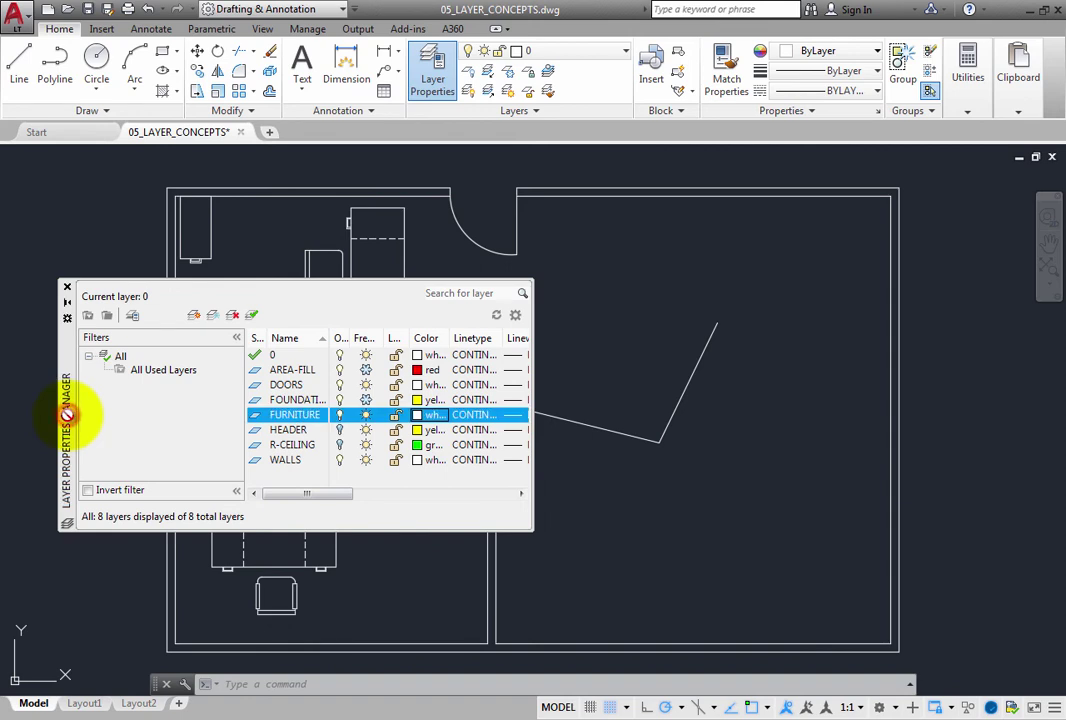
pyautogui.click(64, 420)
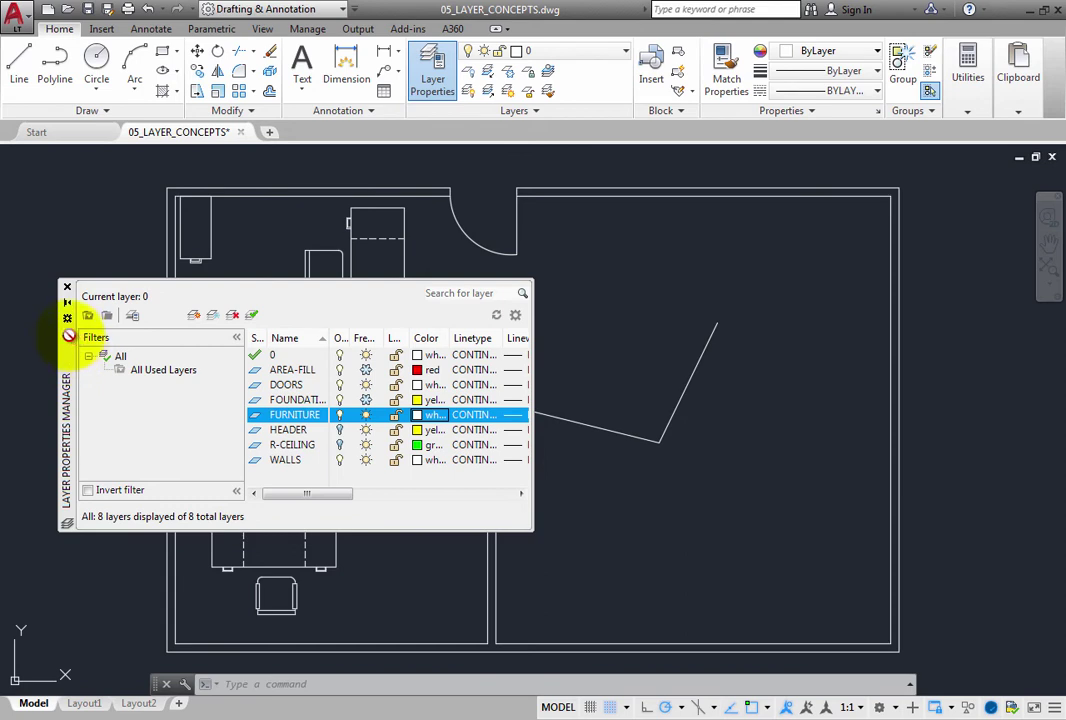
pyautogui.press('ctrl')
pyautogui.keyDown('ctrl'); pyautogui.moveTo(67, 345); pyautogui.dragTo(101, 286); pyautogui.keyUp('ctrl')
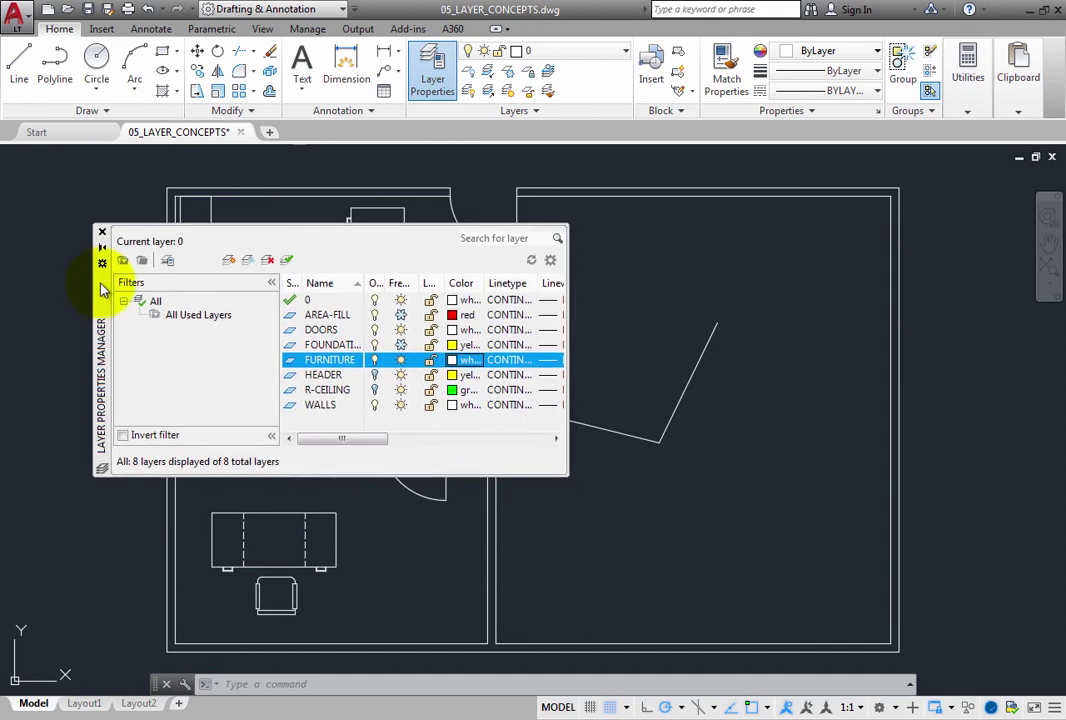
# Step: Unlock Floating Windows and shift the layer palette down-right over the plan's left rooms
pyautogui.click(965, 706)
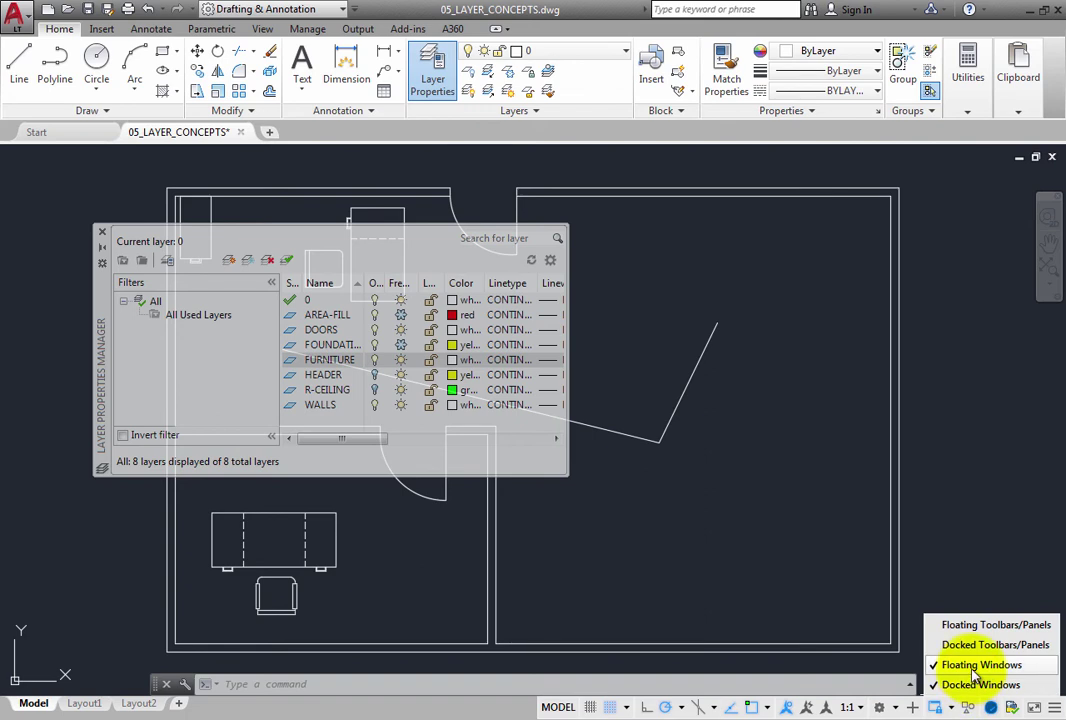
pyautogui.click(976, 666)
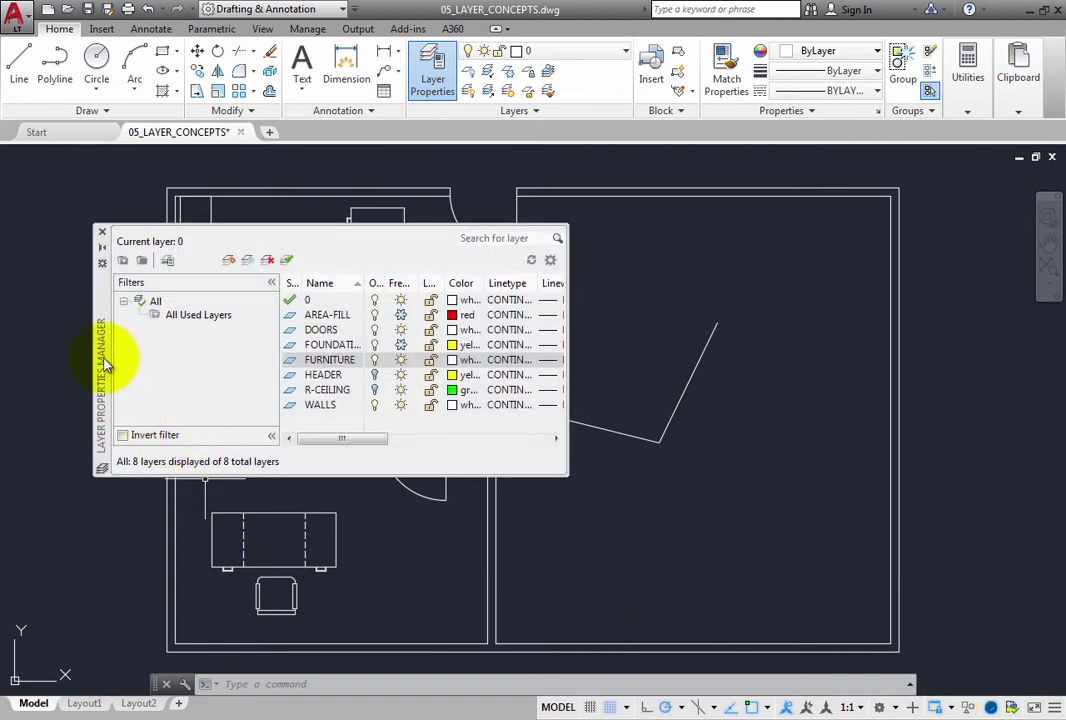
pyautogui.moveTo(107, 352); pyautogui.dragTo(131, 395)
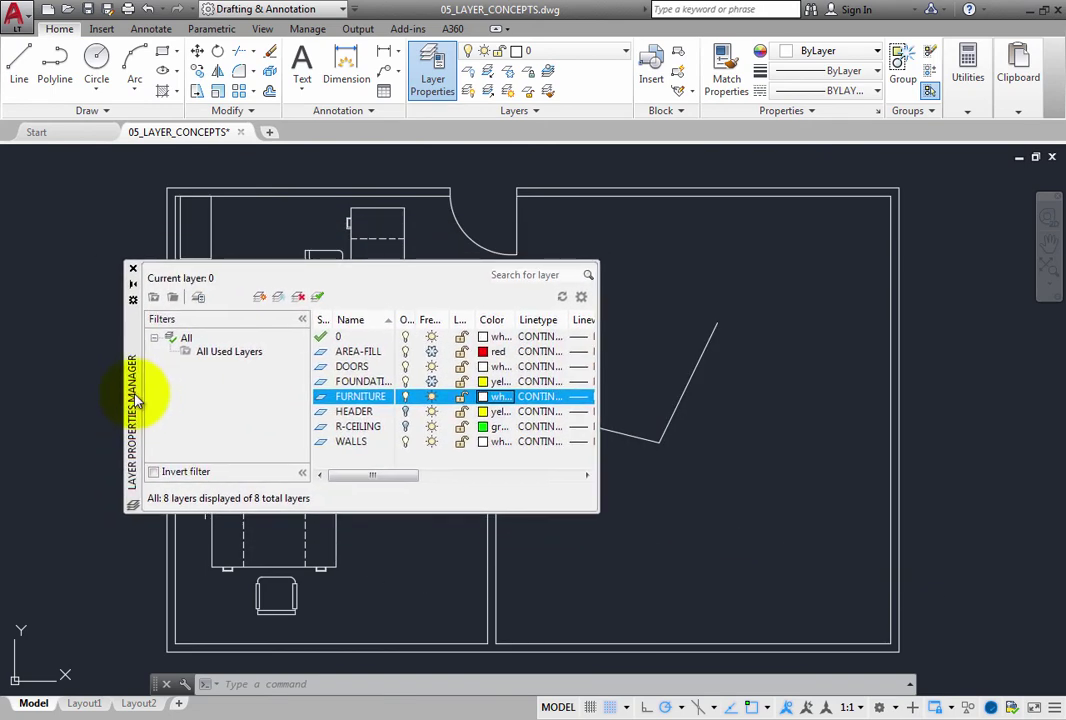
# Step: Anchor the Layer Properties Manager left, then drag it back out as a floating collapsed strip
pyautogui.rightClick(138, 362)
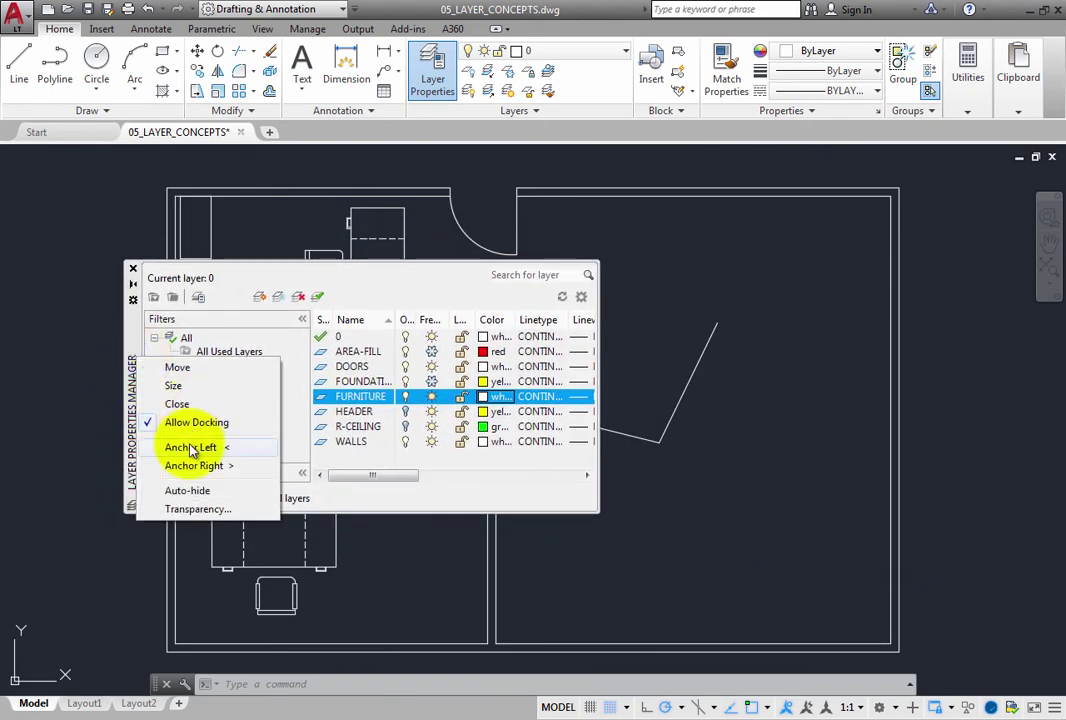
pyautogui.click(190, 447)
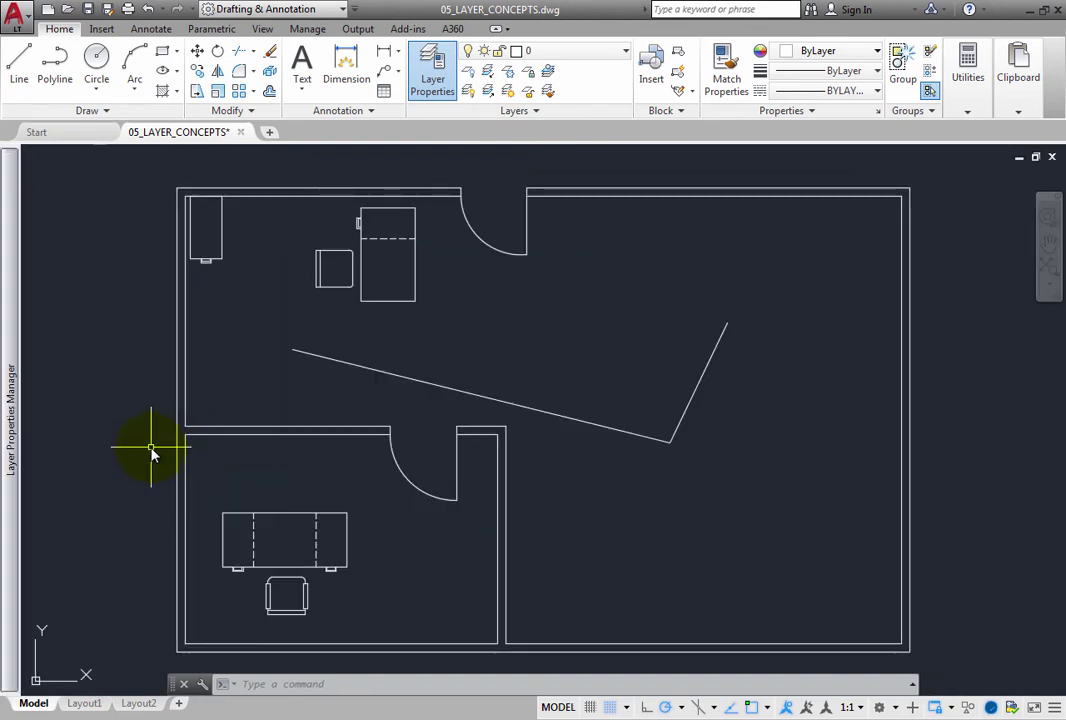
pyautogui.moveTo(8, 350)
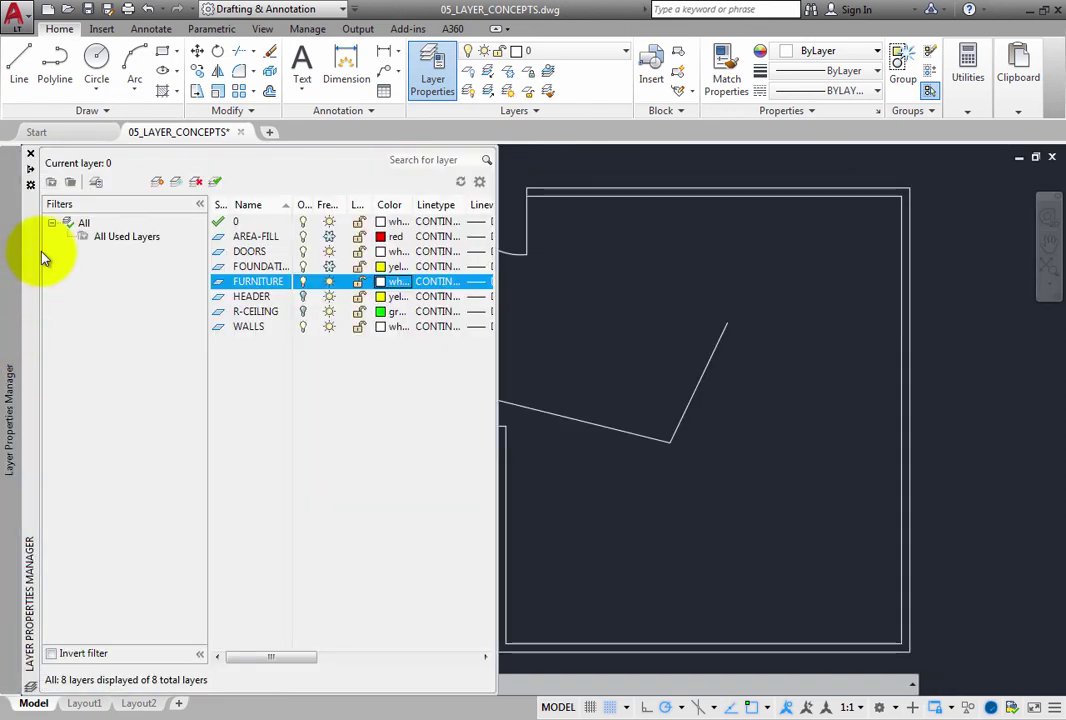
pyautogui.click(30, 227)
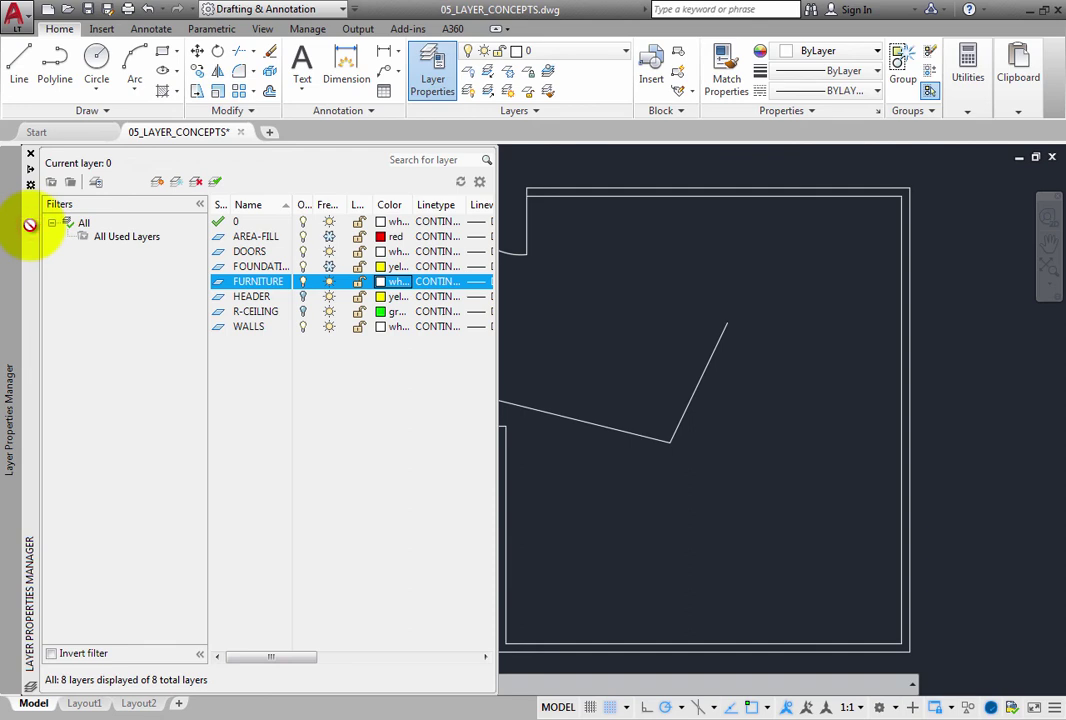
pyautogui.moveTo(30, 227); pyautogui.dragTo(30, 243)
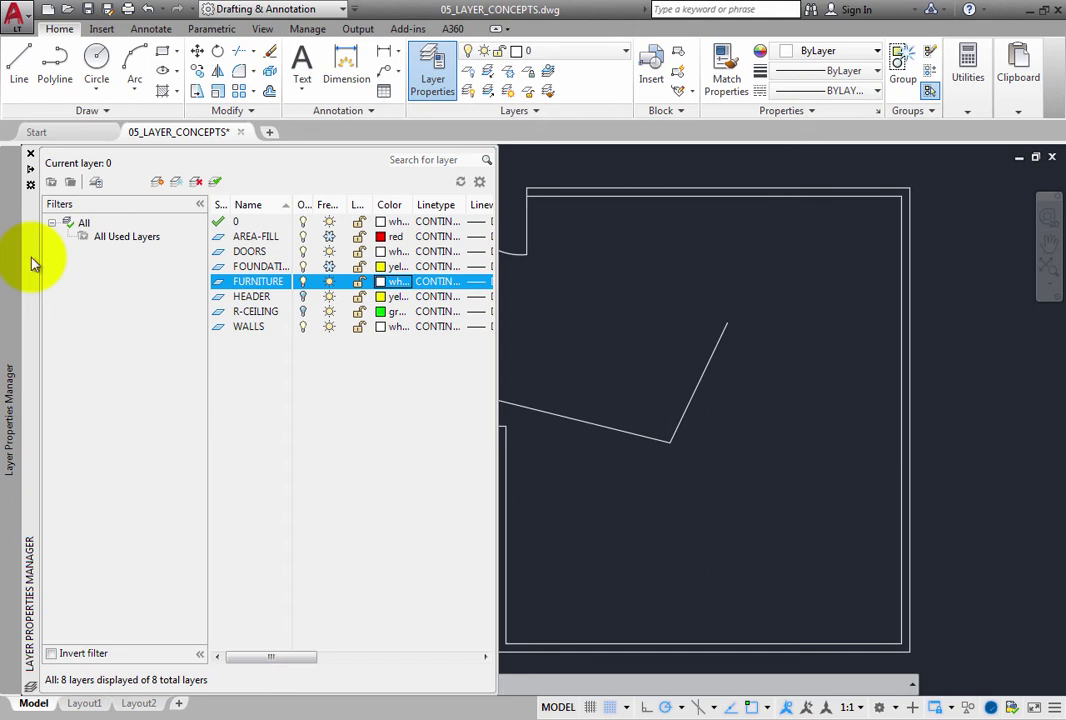
pyautogui.moveTo(31, 262)
pyautogui.mouseDown()
pyautogui.moveTo(88, 281)
pyautogui.moveTo(231, 286)
pyautogui.moveTo(310, 257)
pyautogui.moveTo(309, 238)
pyautogui.moveTo(124, 267)
pyautogui.moveTo(143, 319)
pyautogui.moveTo(207, 325)
pyautogui.mouseUp()
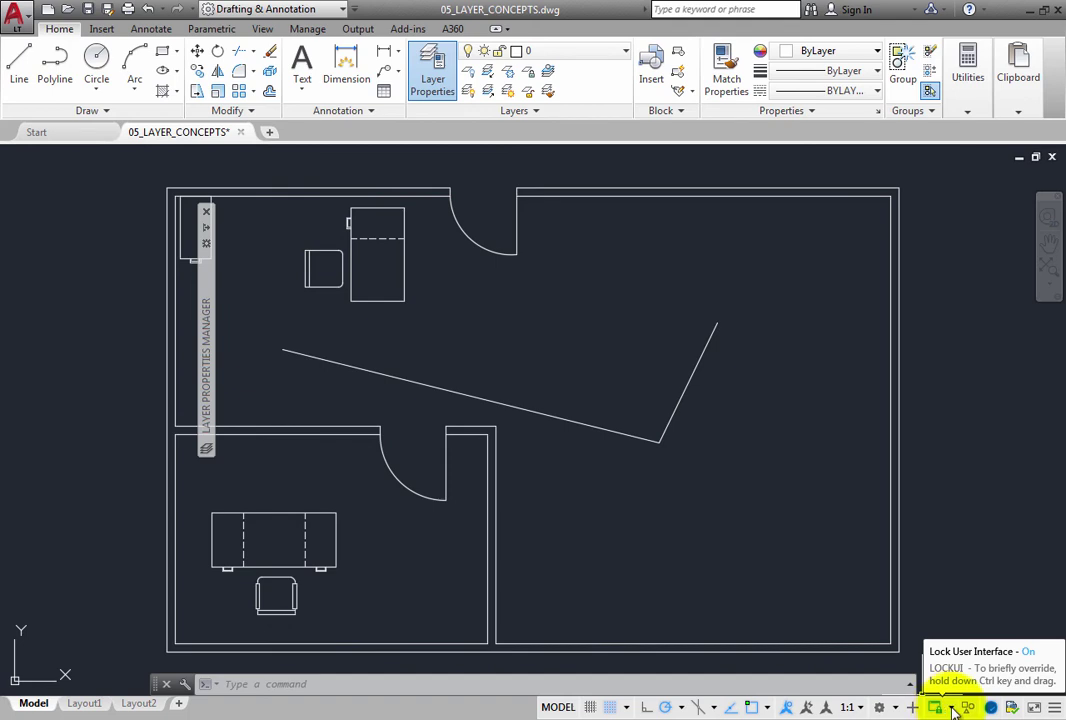
# Step: Uncheck Docked Windows in the Lock UI options so no windows stay locked
pyautogui.click(951, 707)
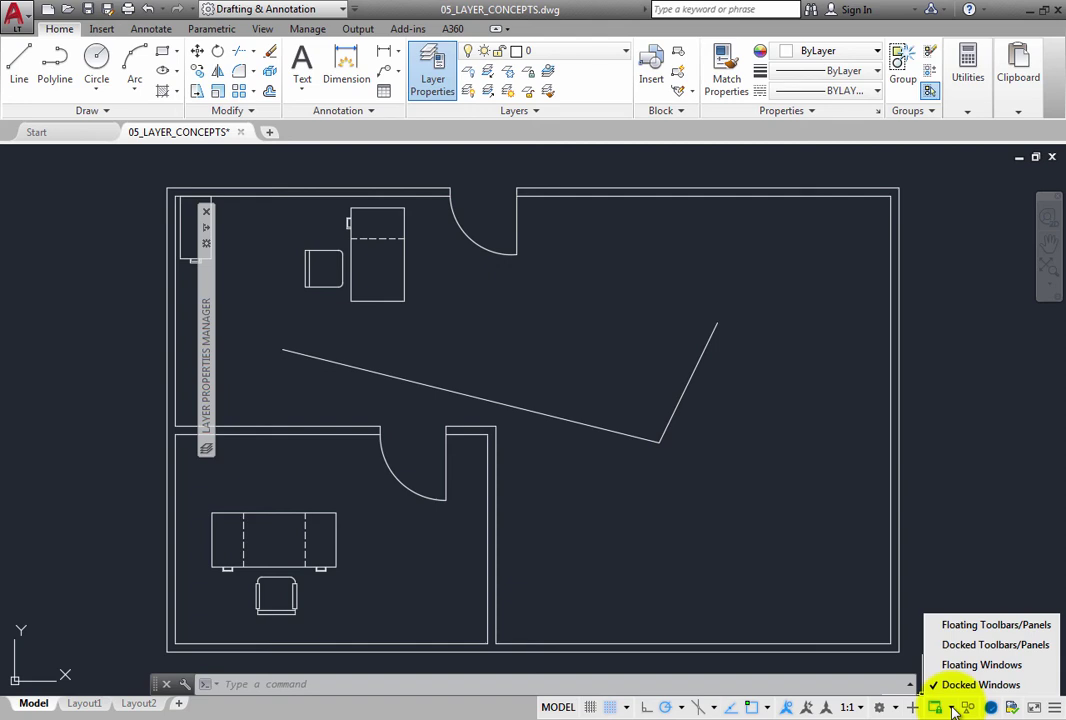
pyautogui.click(975, 685)
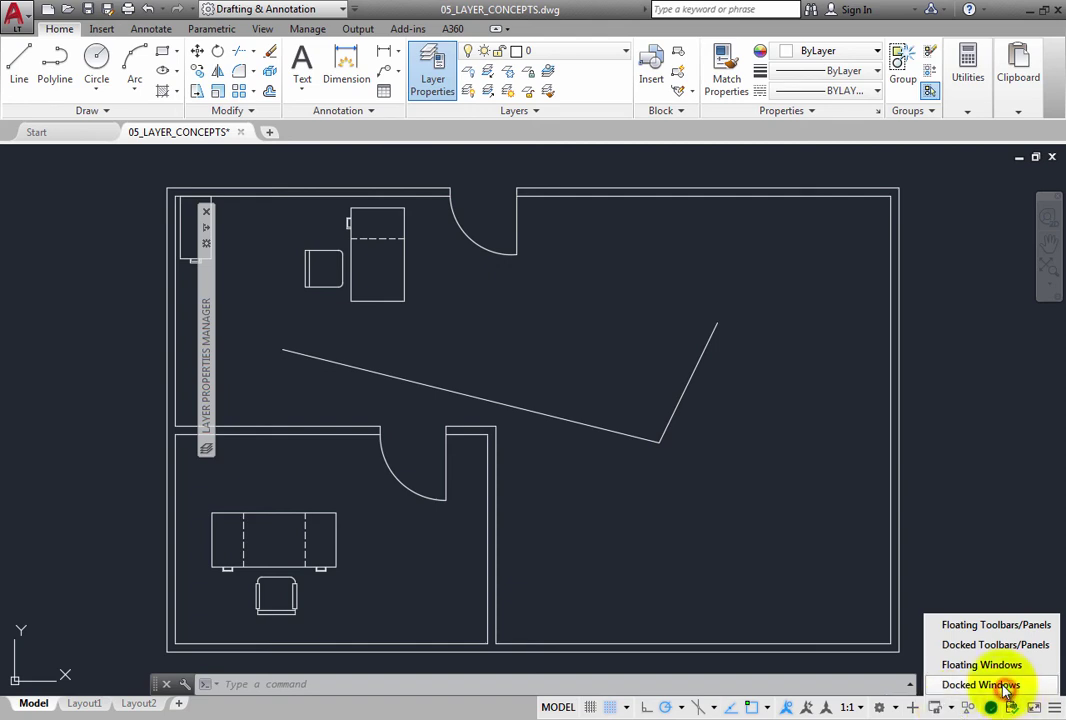
pyautogui.click(945, 646)
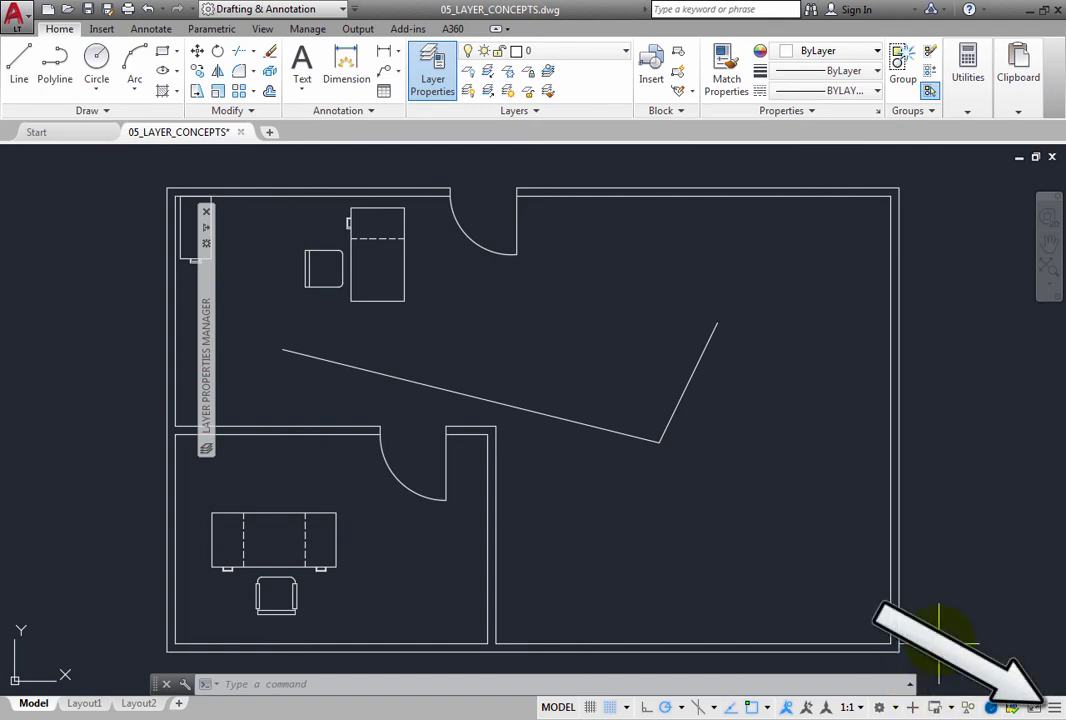
# Step: Remove Lock UI from the status bar through its Customization menu
pyautogui.click(1056, 707)
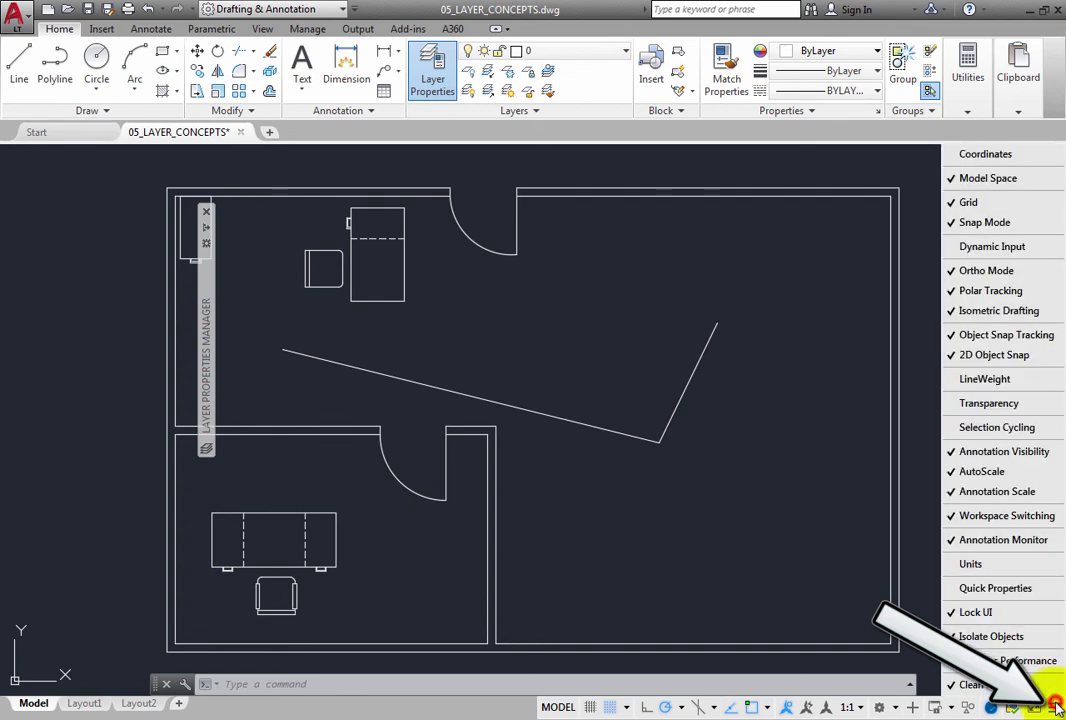
pyautogui.click(990, 614)
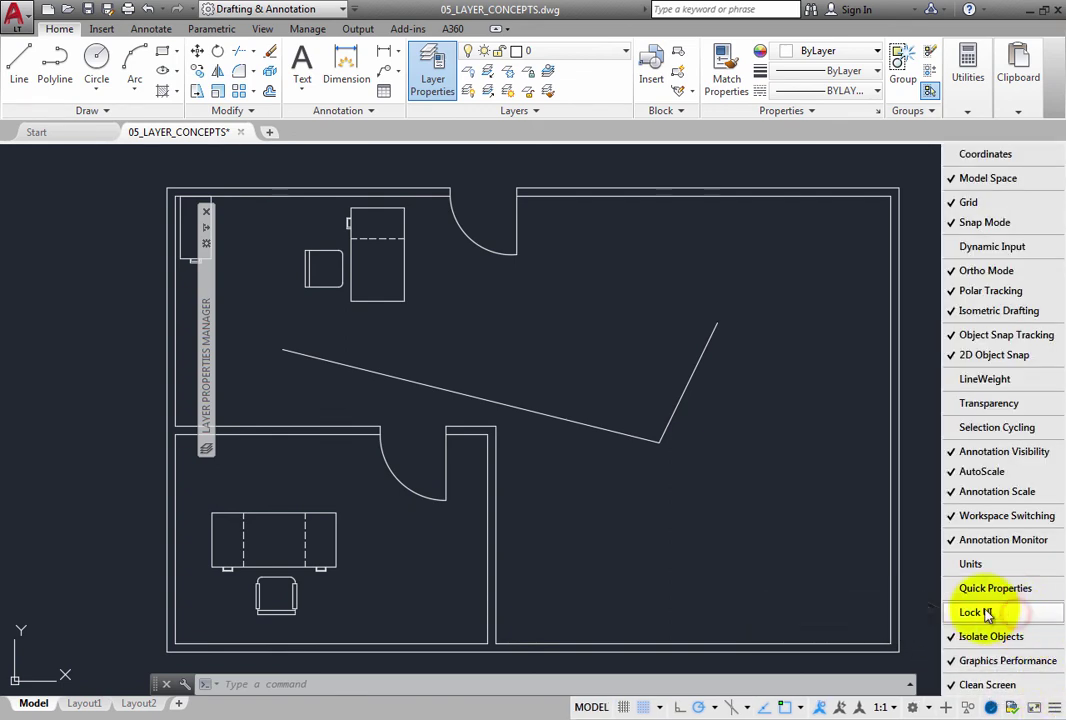
pyautogui.click(832, 617)
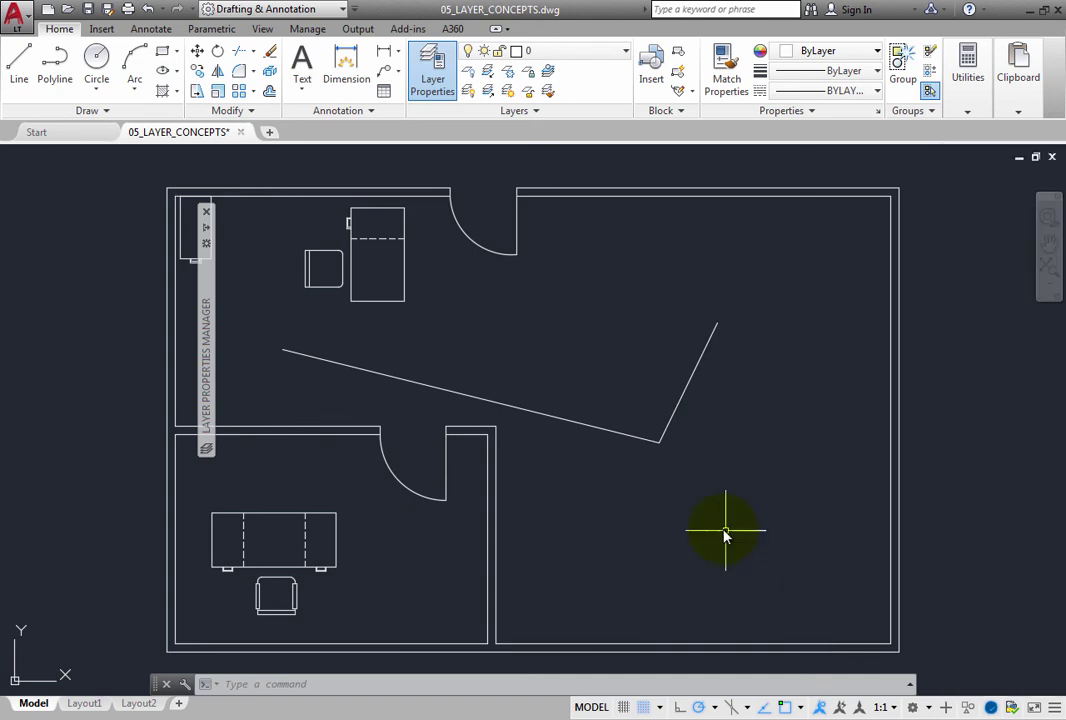
pyautogui.moveTo(206, 322)
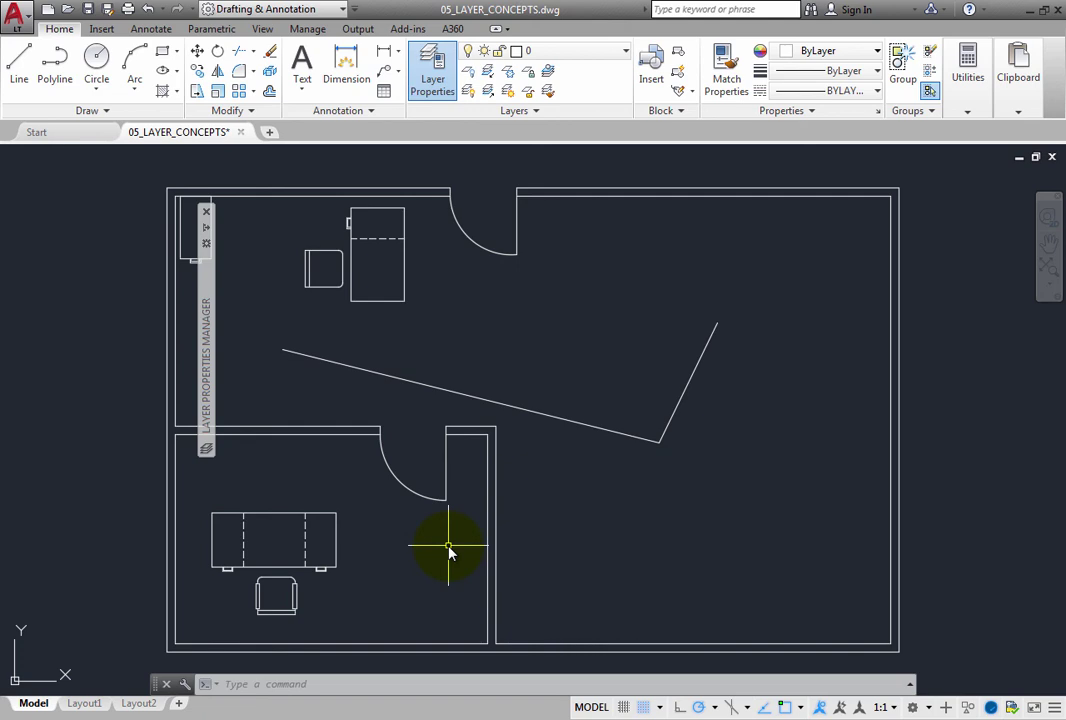
# Step: Anchor the Layer Properties Manager left so it slides out listing all 8 layers
pyautogui.rightClick(209, 355)
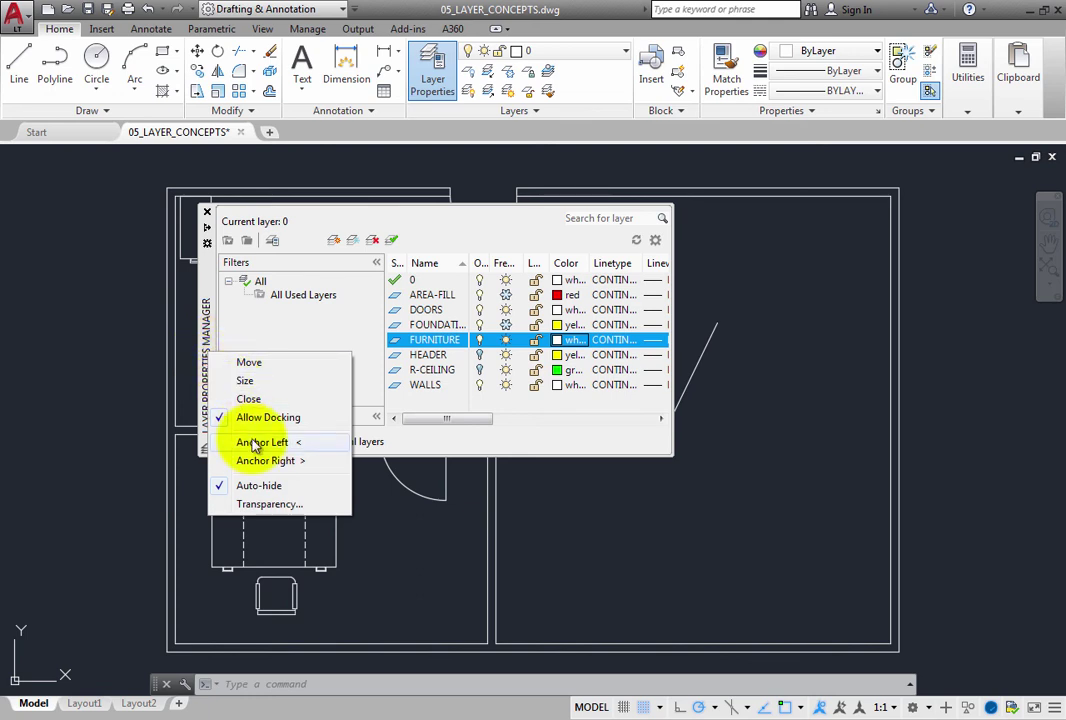
pyautogui.click(255, 443)
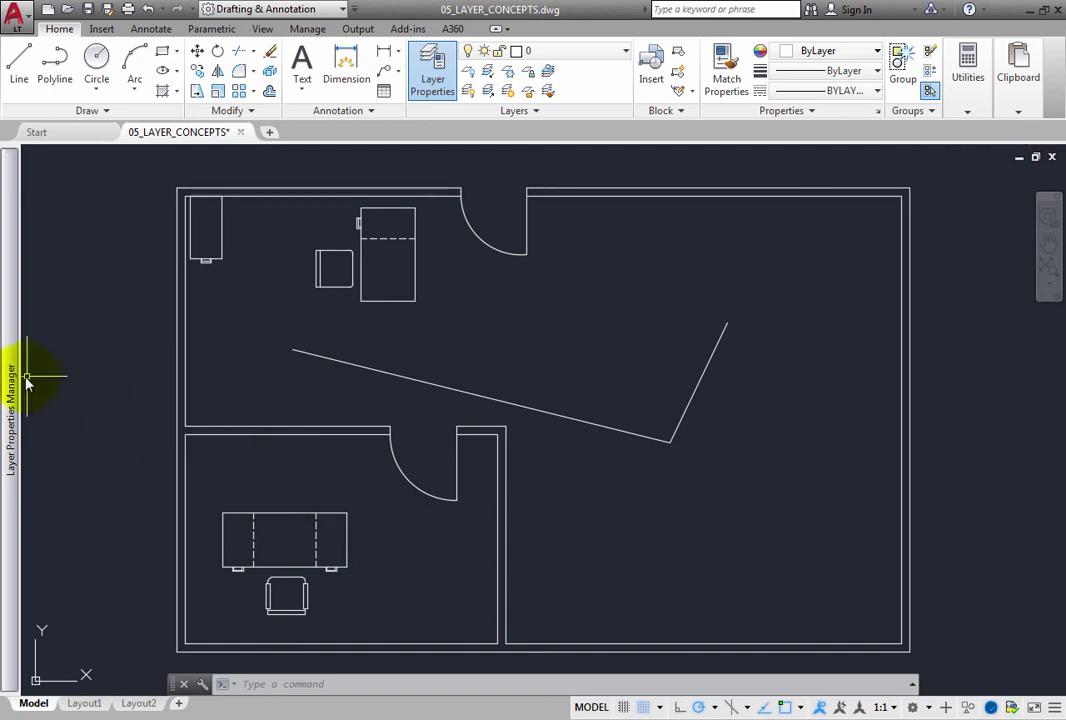
pyautogui.moveTo(16, 372)
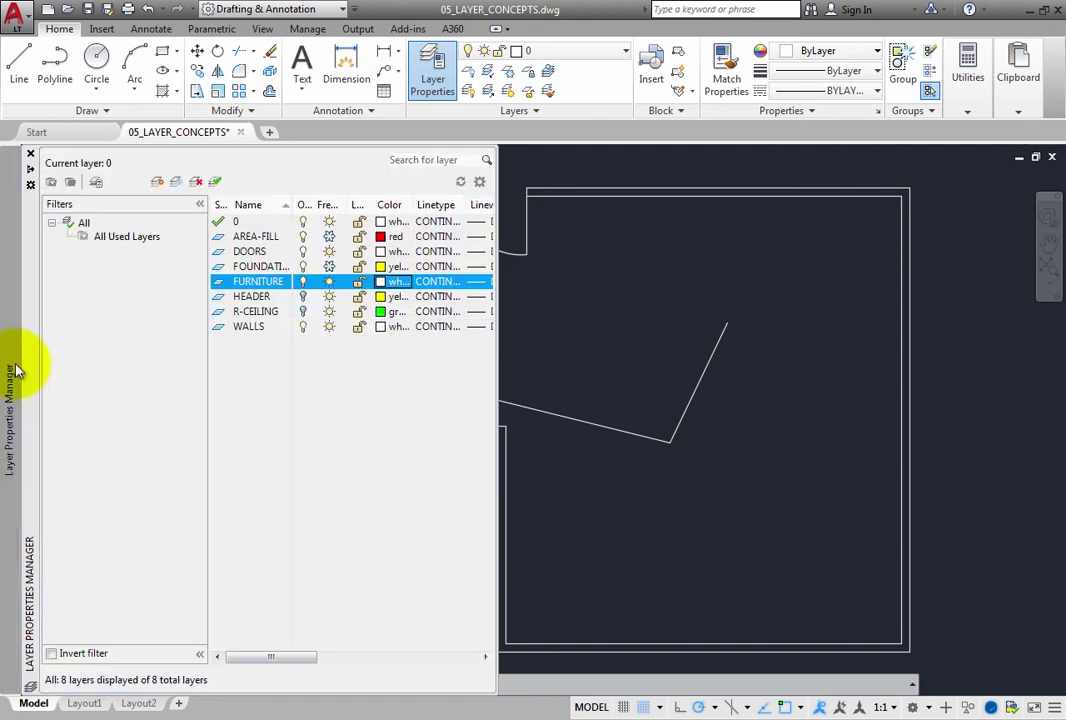